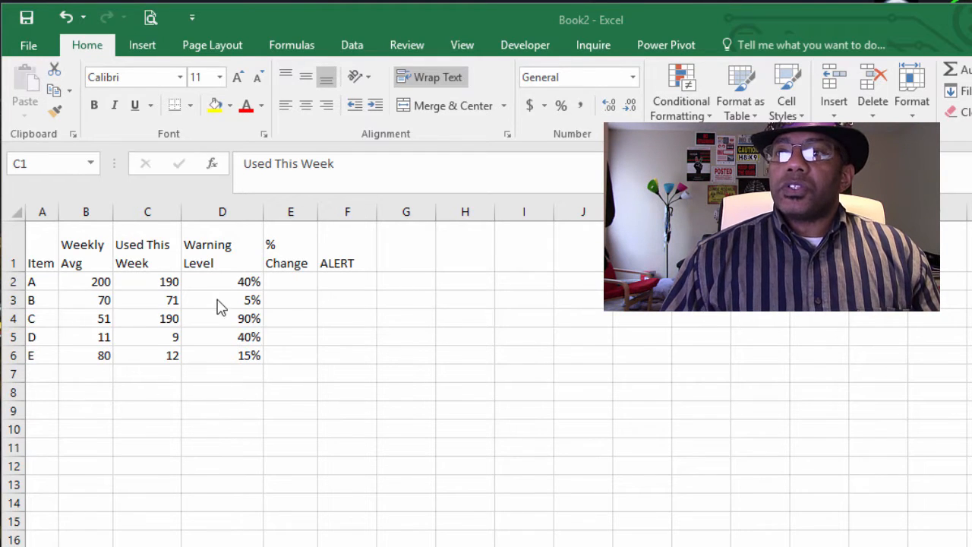
pyautogui.click(217, 302)
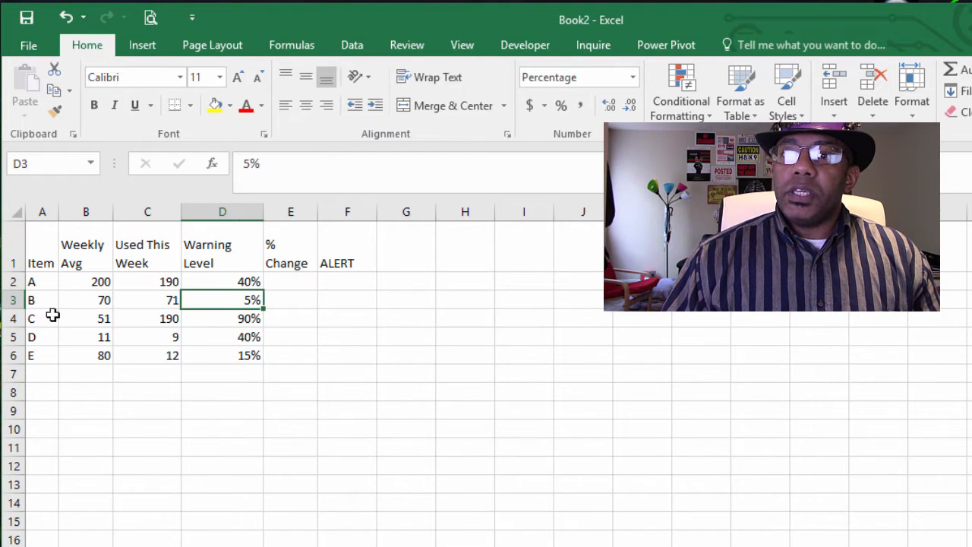
pyautogui.click(215, 319)
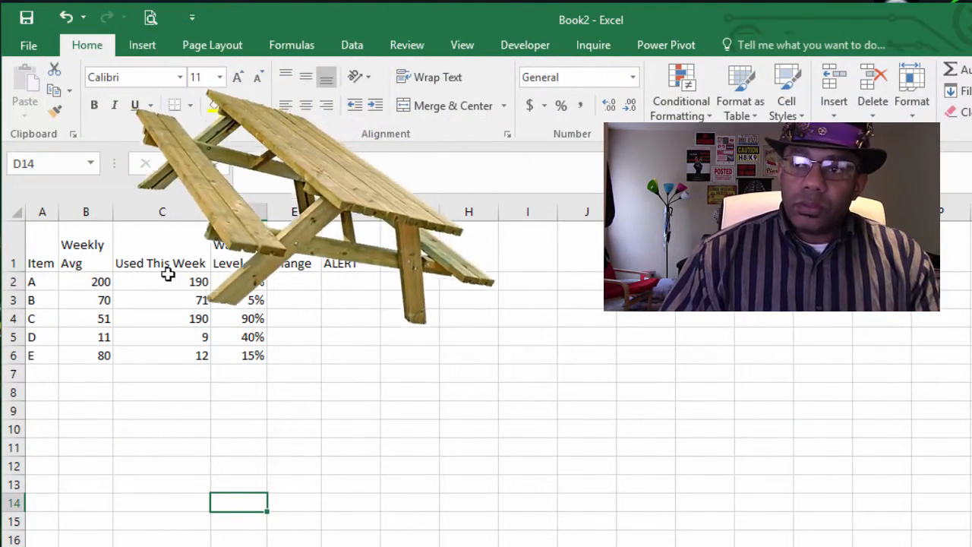
# Format the range A1:F6 as a table with headers, using a gold table style.
pyautogui.click(144, 270)
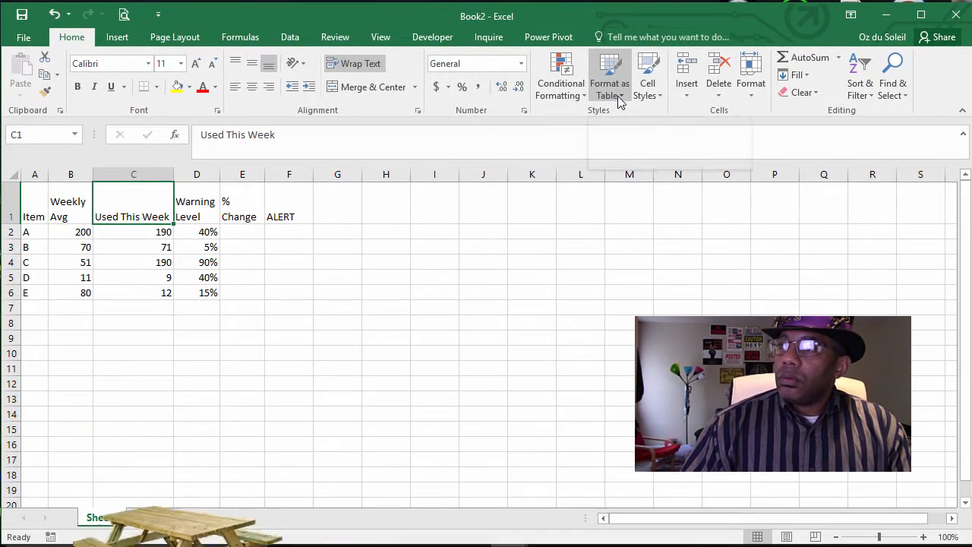
pyautogui.click(617, 96)
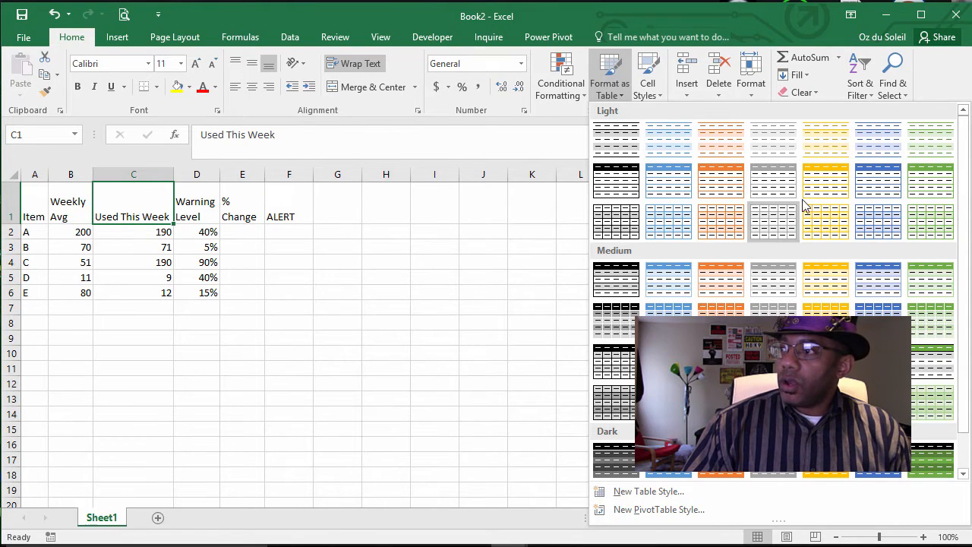
pyautogui.press('Escape')
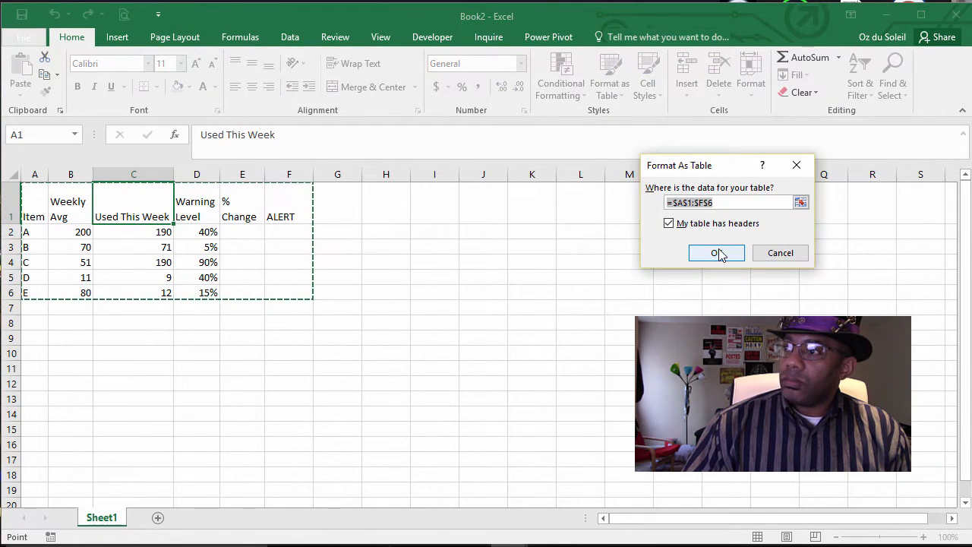
pyautogui.click(719, 253)
# Hide the worksheet gridlines around the table.
pyautogui.click(278, 266)
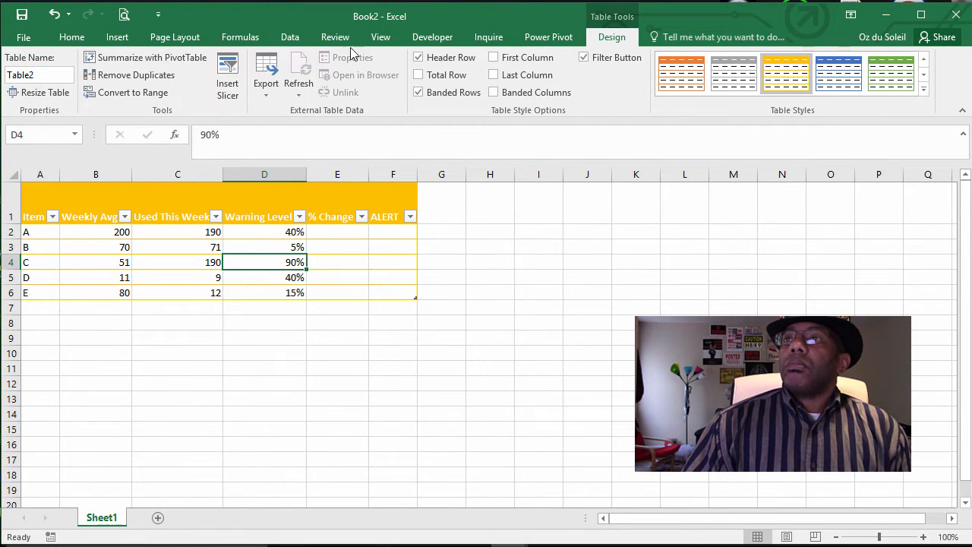
pyautogui.click(384, 39)
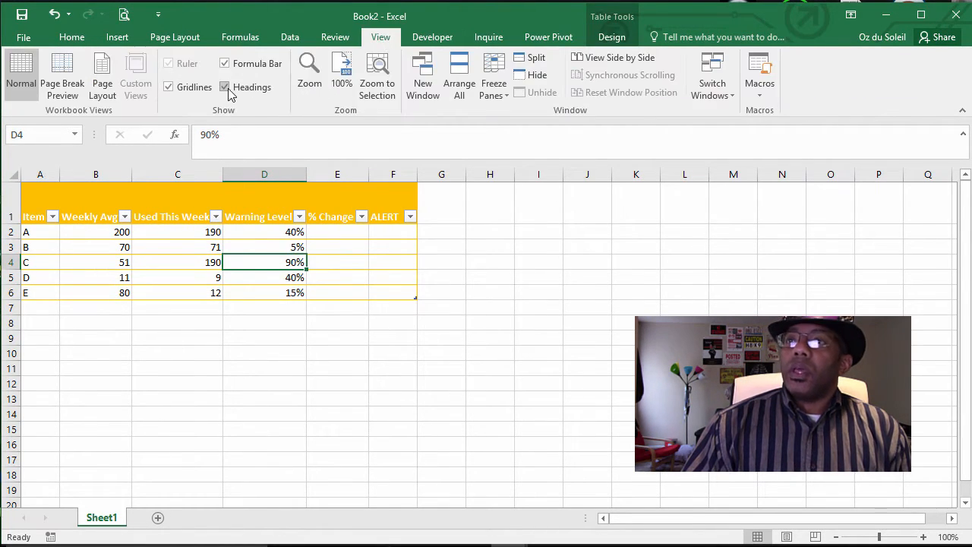
pyautogui.click(169, 86)
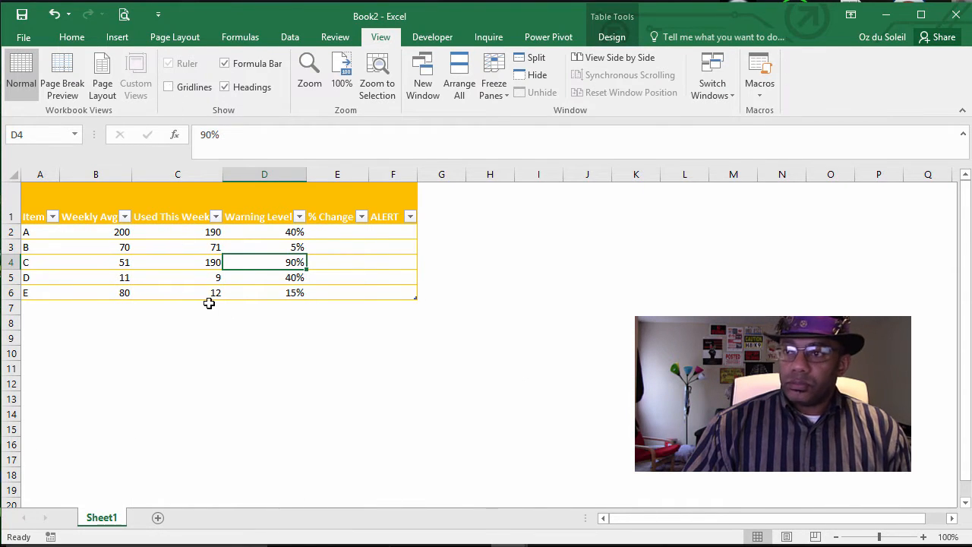
pyautogui.click(276, 278)
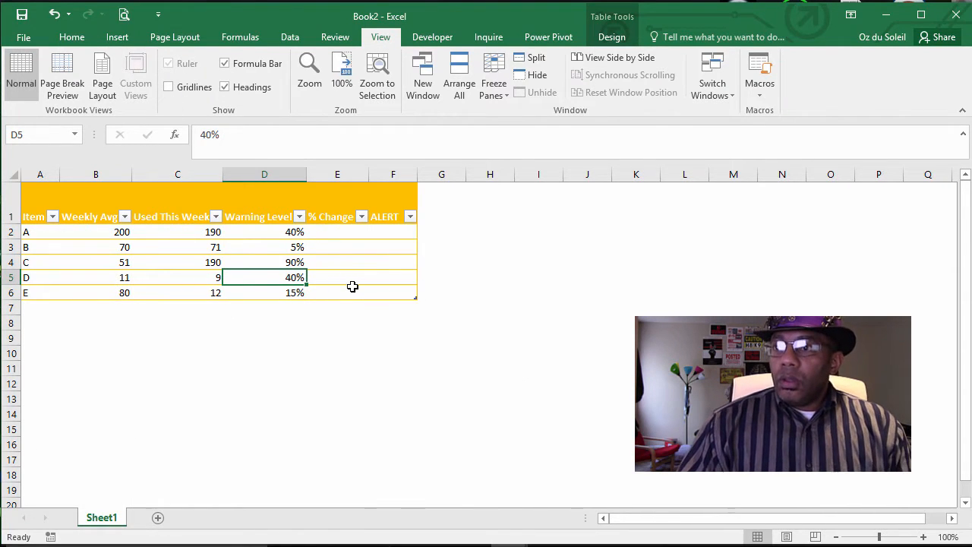
# Fill the % Change column from E2 with the formula =([@[Used This Week]]-[@[Weekly Avg]])/[@[Weekly Avg]].
pyautogui.click(328, 235)
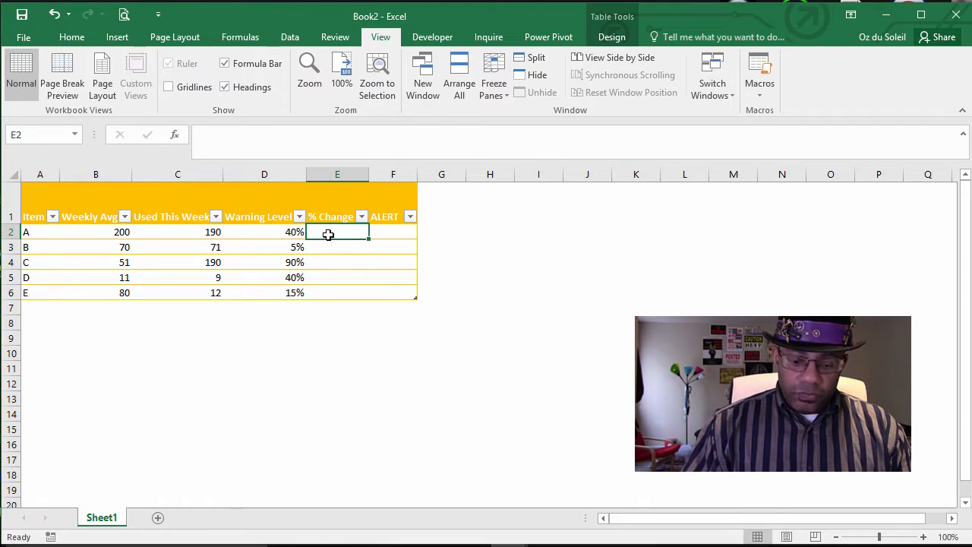
pyautogui.write('=')
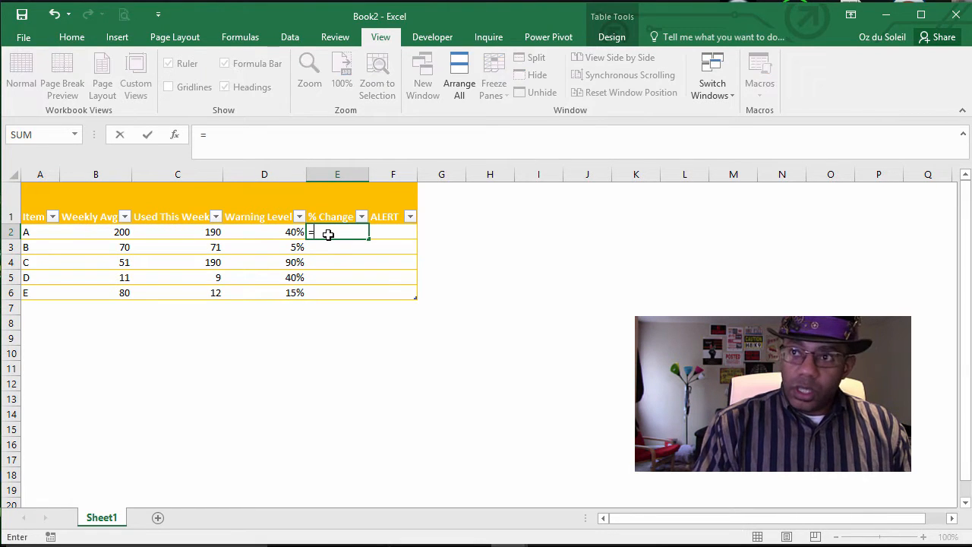
pyautogui.click(159, 231)
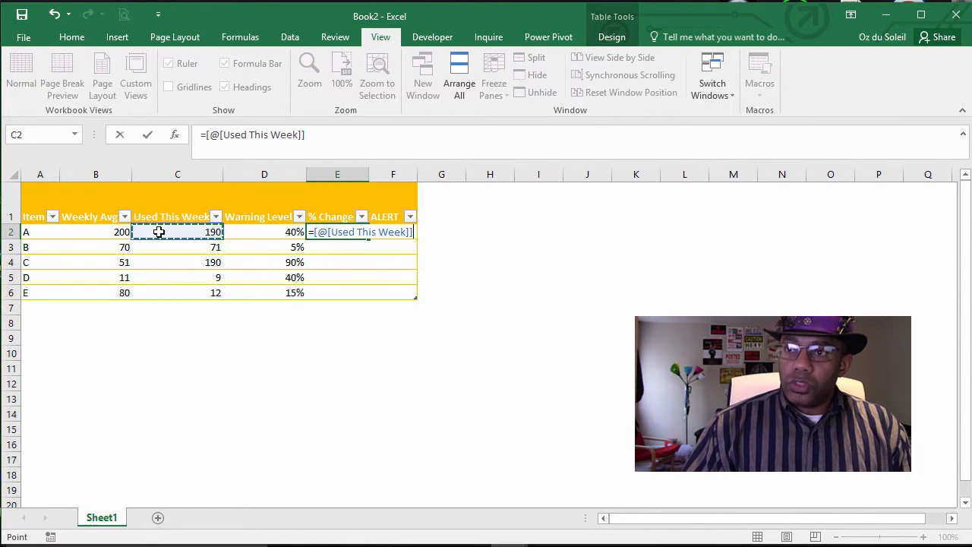
pyautogui.write('-')
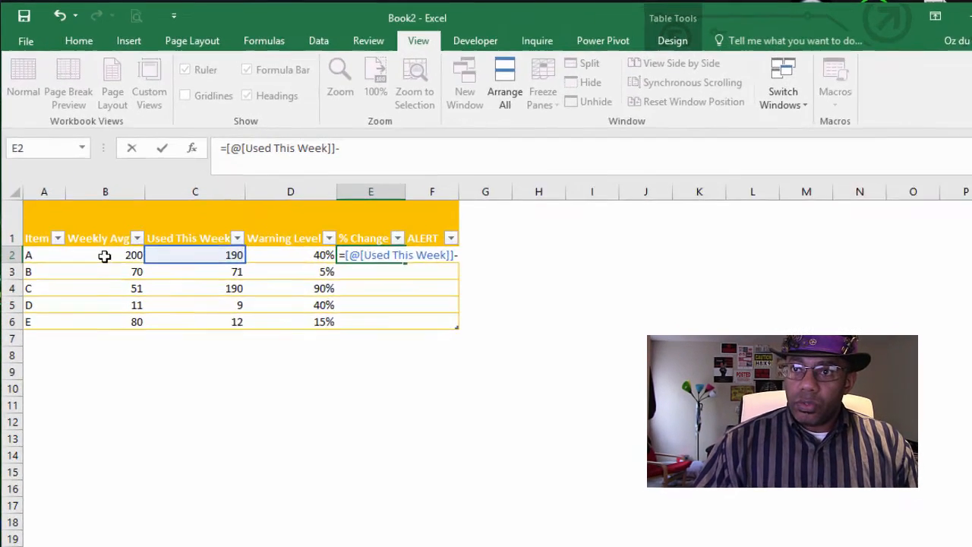
pyautogui.click(103, 232)
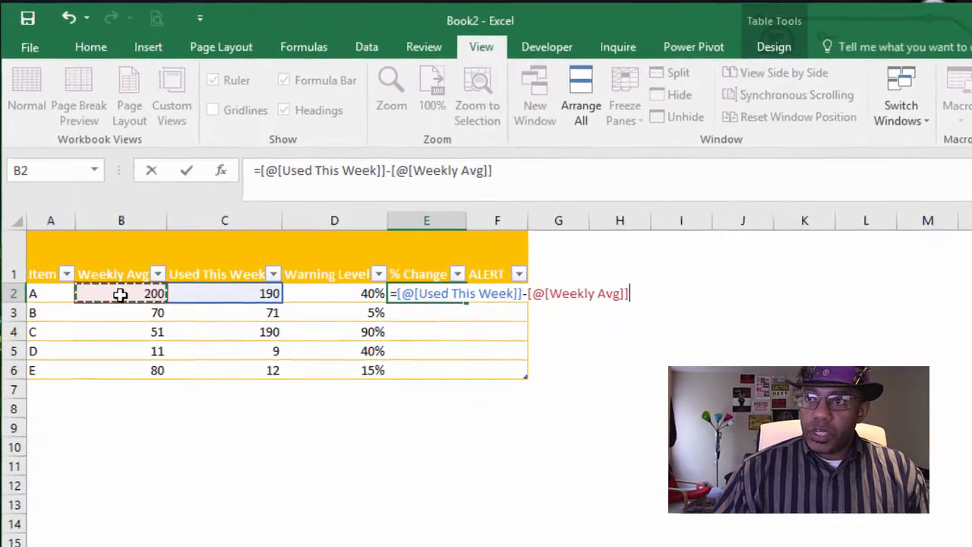
pyautogui.click(274, 180)
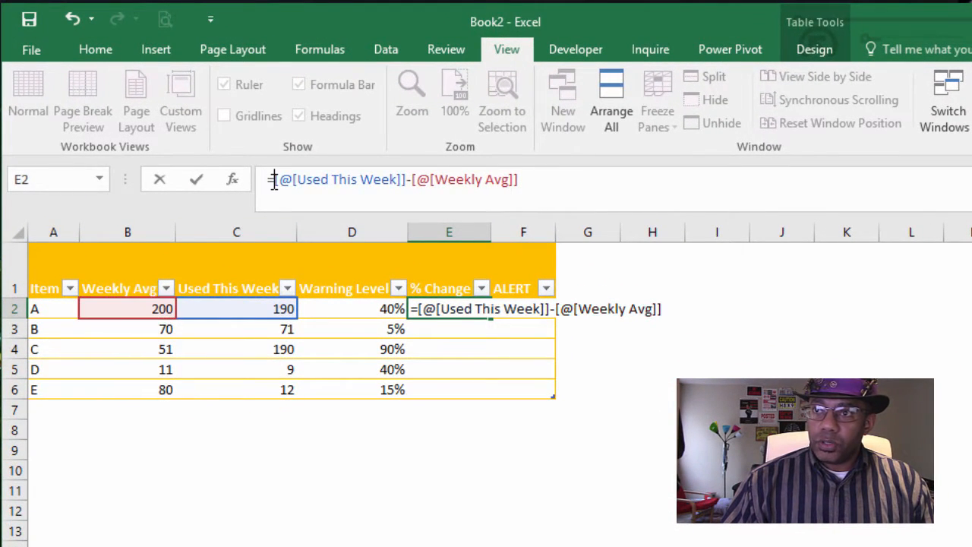
pyautogui.write('(')
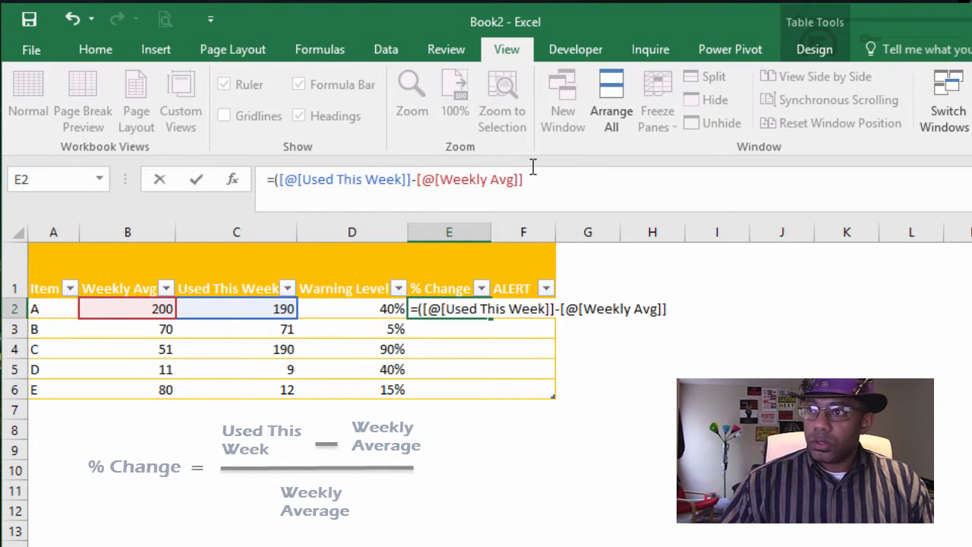
pyautogui.press('End')
pyautogui.write(')')
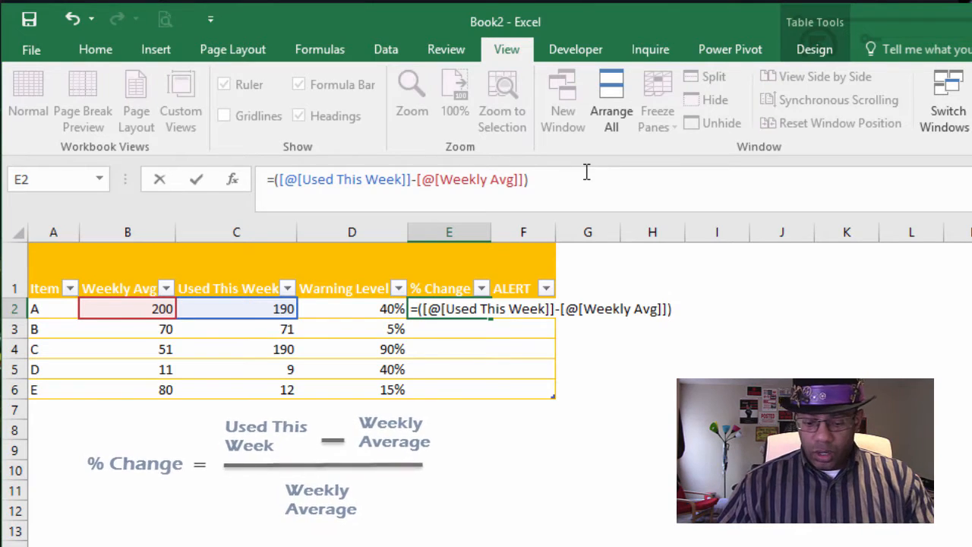
pyautogui.write('/')
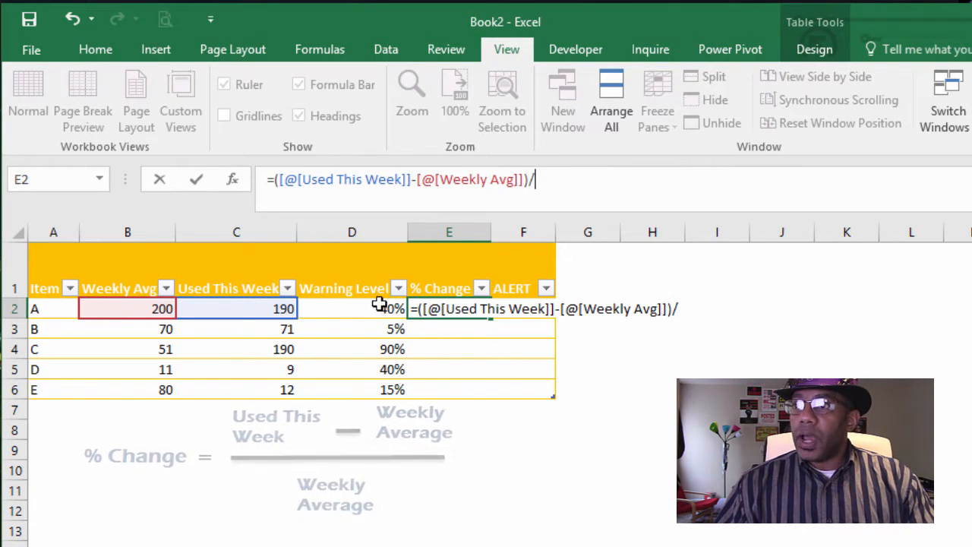
pyautogui.click(134, 306)
pyautogui.press('Return')
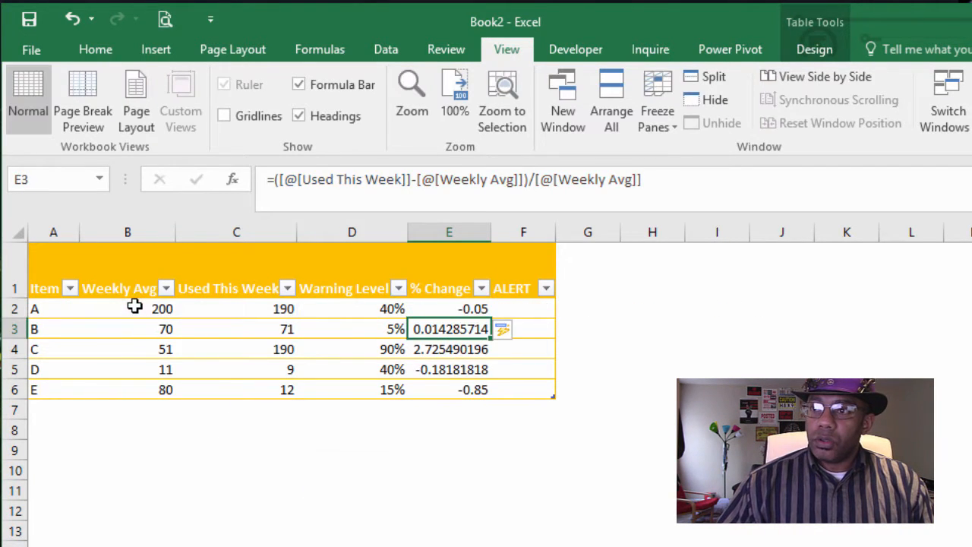
# Format the % Change values in E2:E6 as percentages with one decimal place.
pyautogui.moveTo(418, 307); pyautogui.dragTo(442, 389)
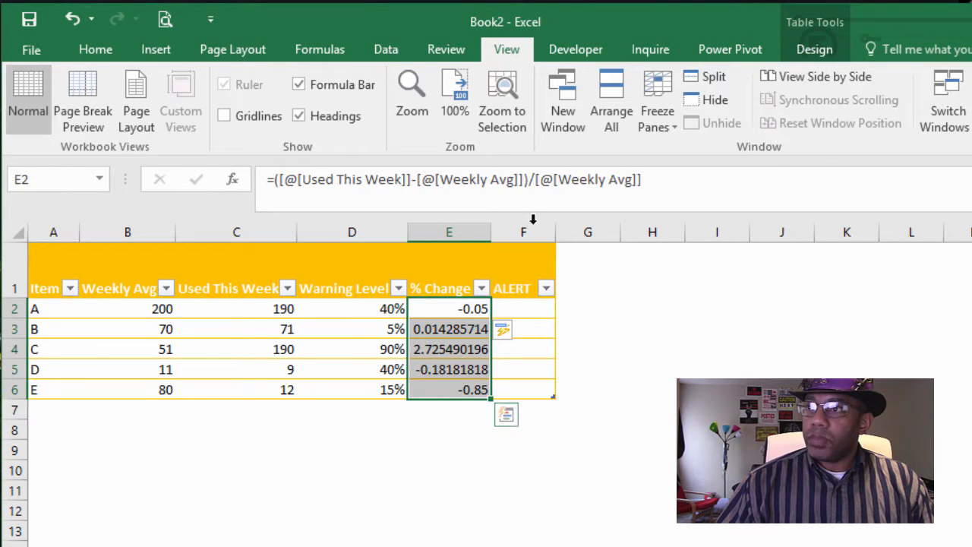
pyautogui.click(116, 49)
pyautogui.click(614, 120)
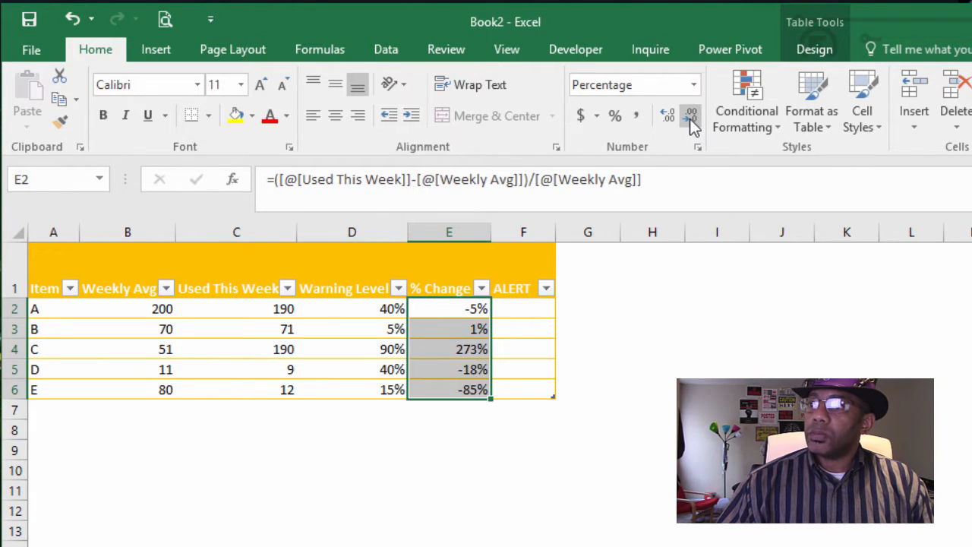
pyautogui.click(669, 120)
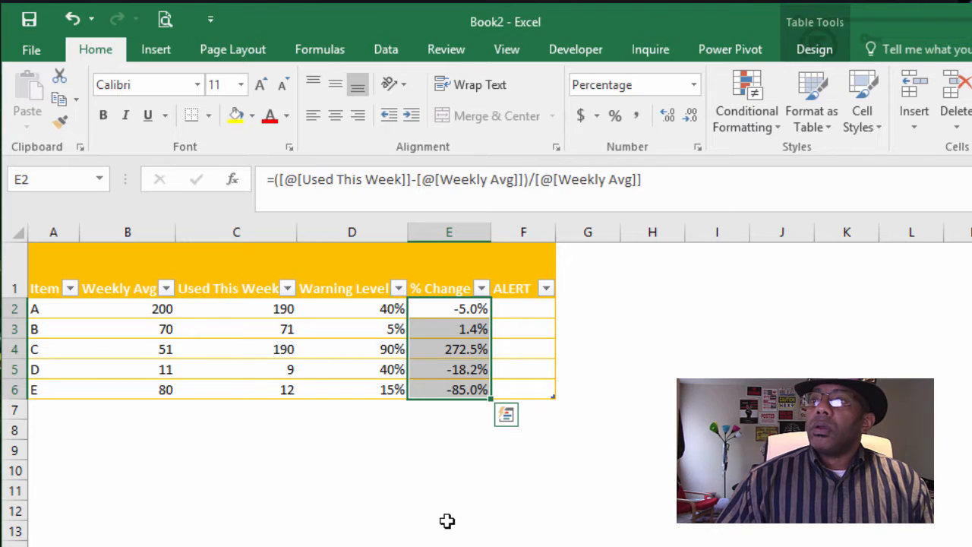
pyautogui.click(433, 335)
pyautogui.press('Up')
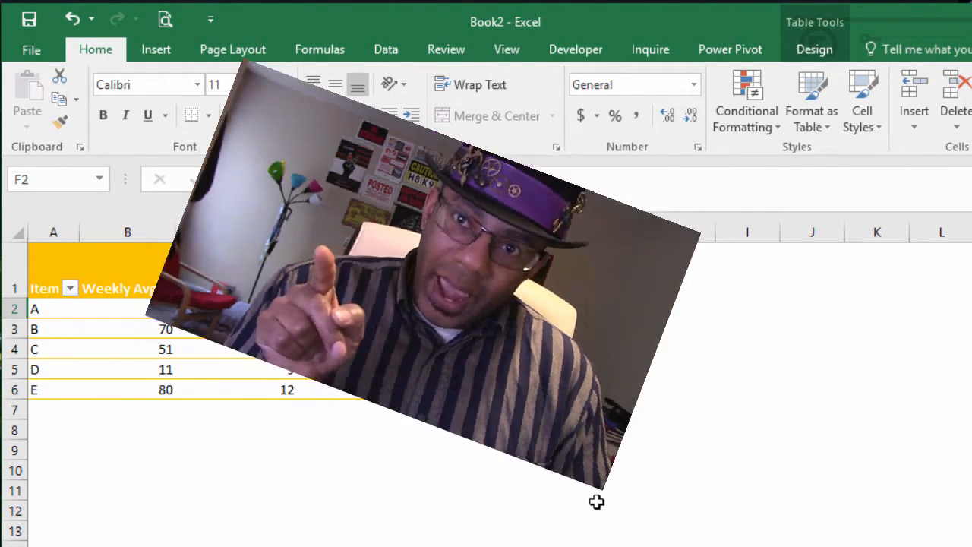
# Fill the ALERT column from F2 with the formula =IF(ABS([@[% Change]])>[@[Warning Level]],"STOP!","").
pyautogui.write('=if(')
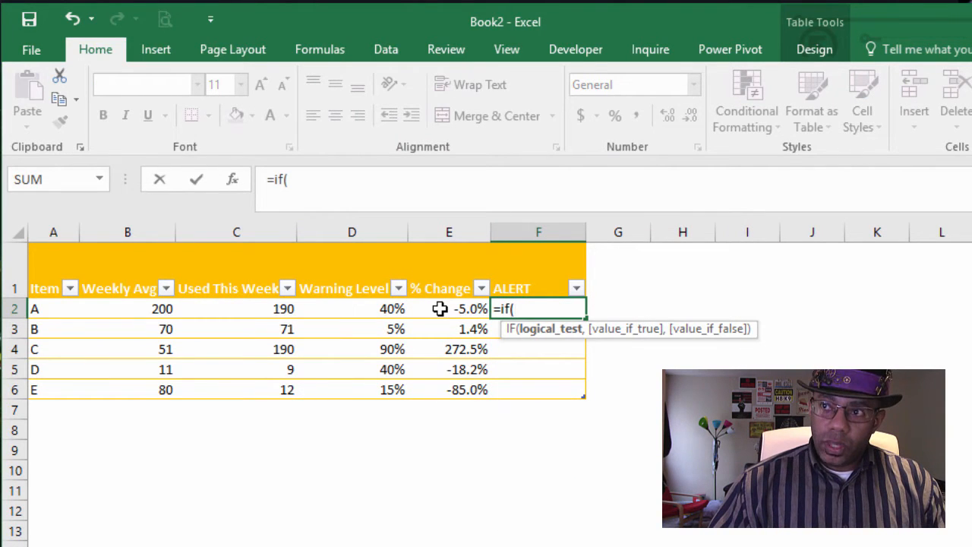
pyautogui.write('abs(')
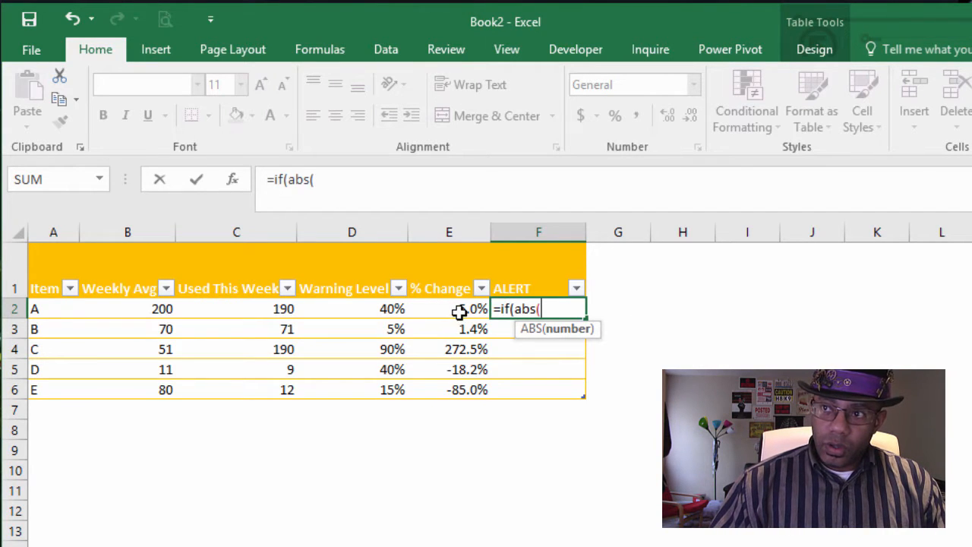
pyautogui.click(449, 308)
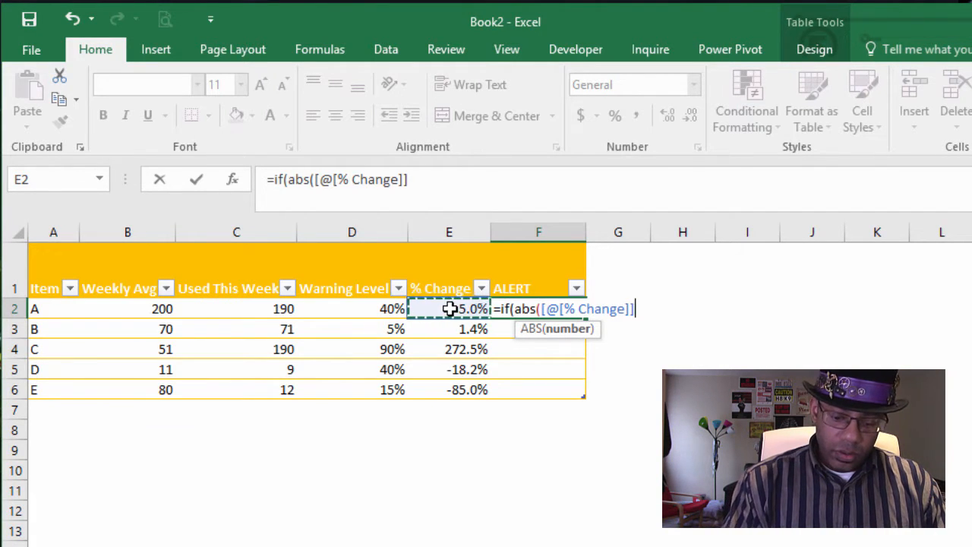
pyautogui.write(')')
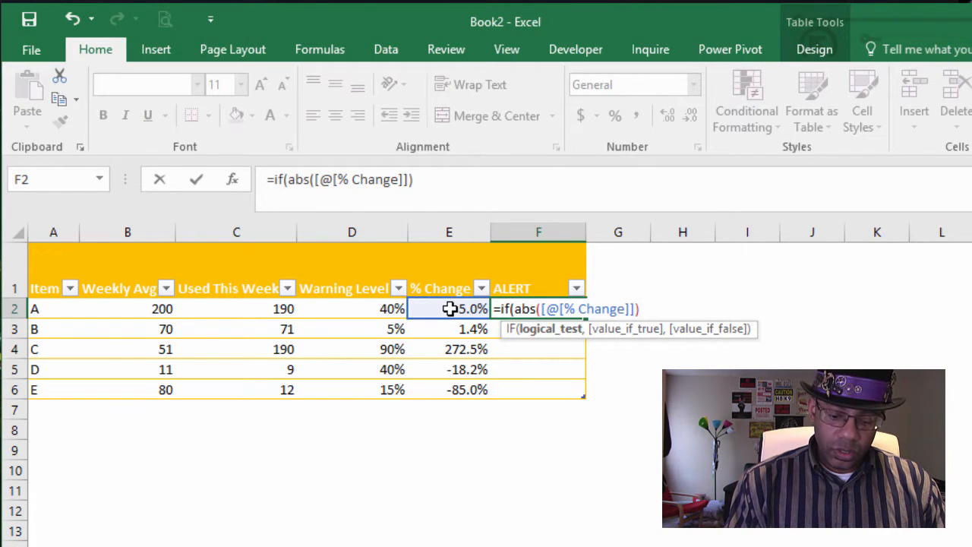
pyautogui.write('>')
pyautogui.click(353, 307)
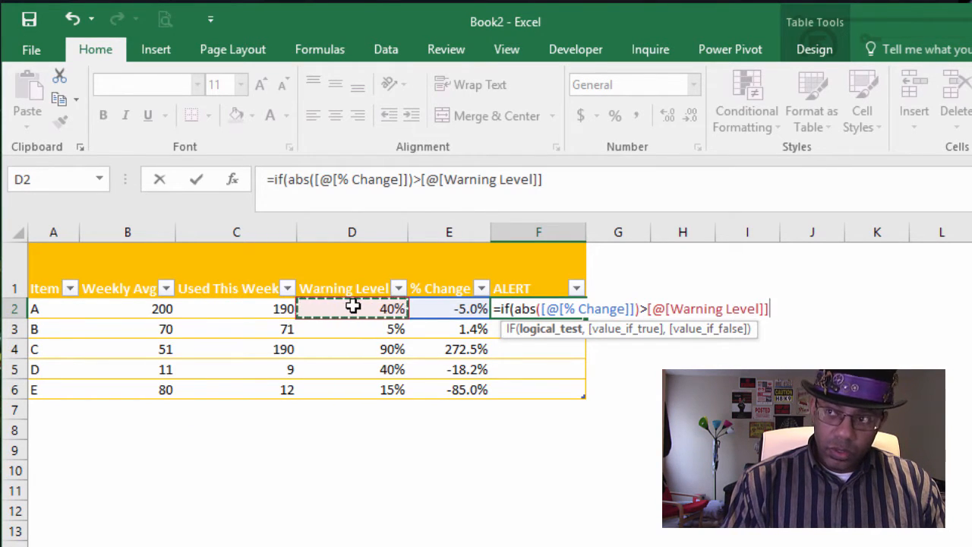
pyautogui.write(',')
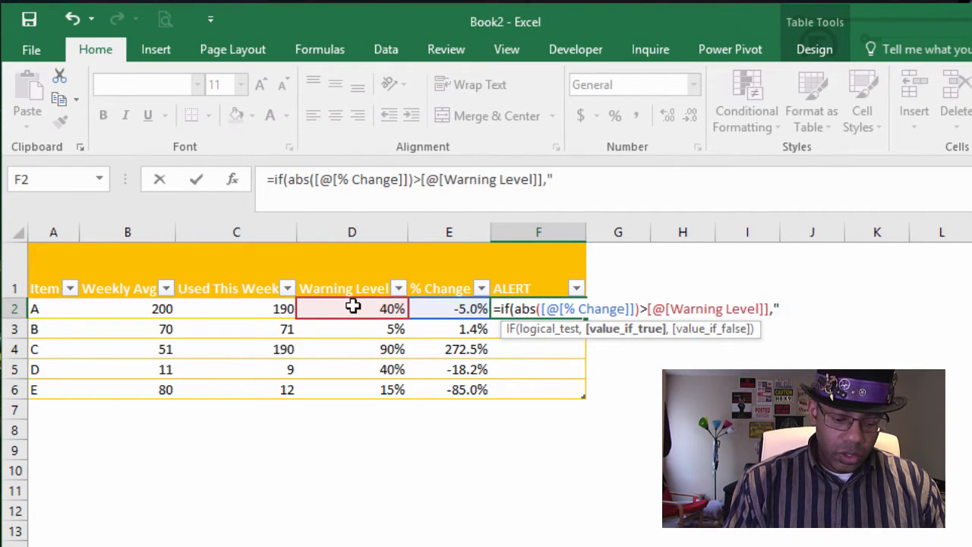
pyautogui.write('"STOP!')
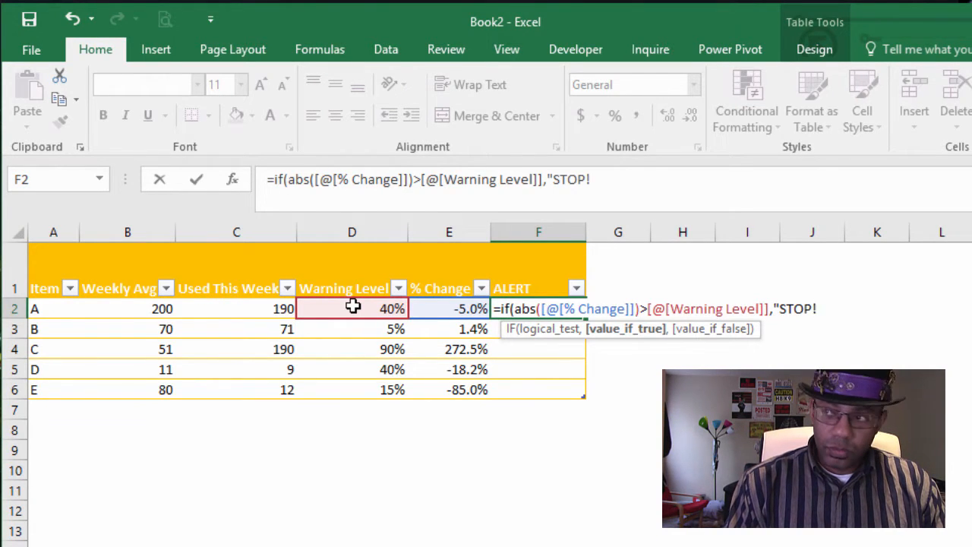
pyautogui.write('",')
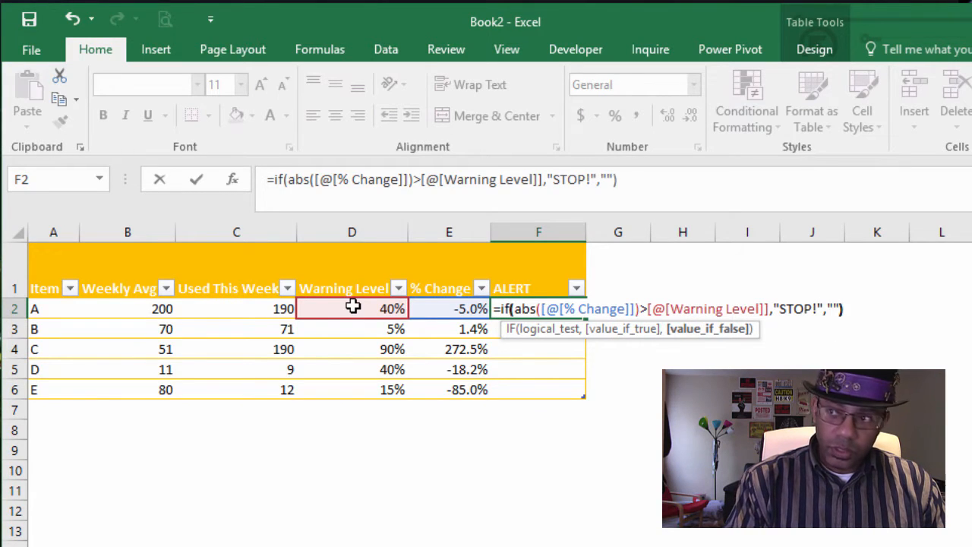
pyautogui.write('"")')
pyautogui.press('Return')
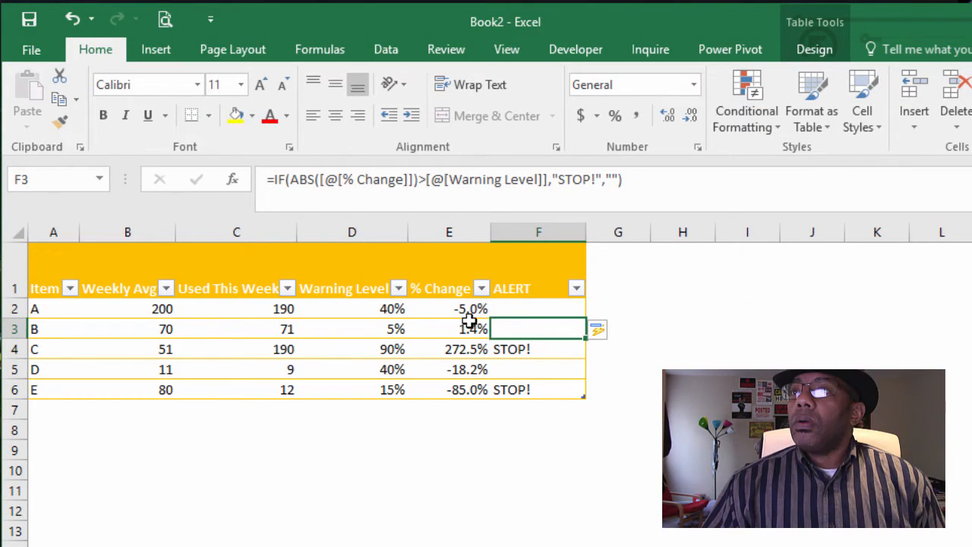
pyautogui.click(523, 305)
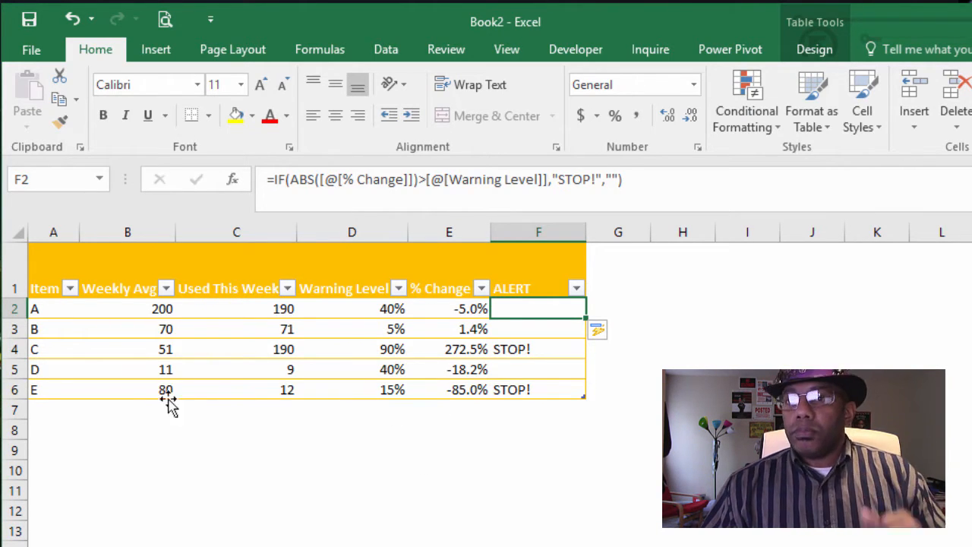
# Add item F in row 7 with Weekly Avg 310, Used This Week 80 and Warning Level 50%.
pyautogui.click(73, 411)
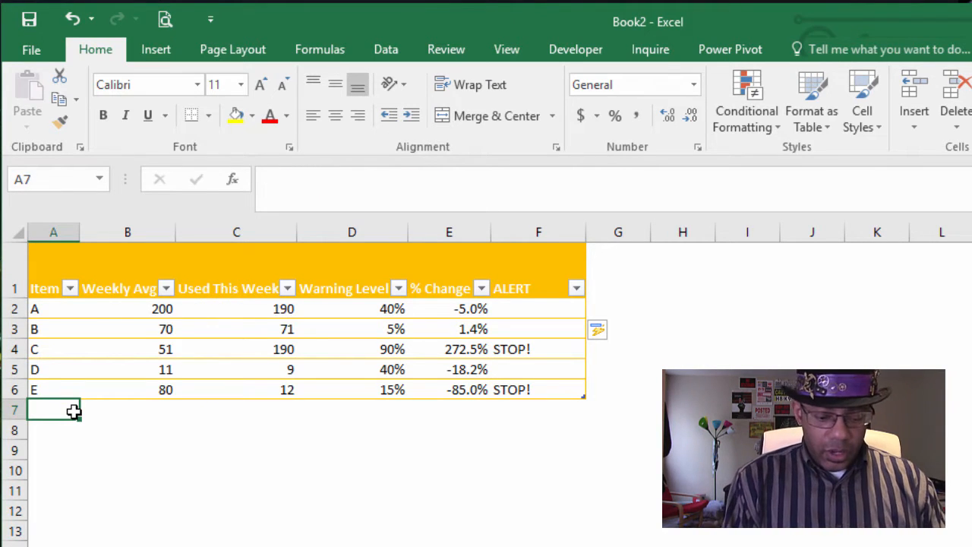
pyautogui.write('F')
pyautogui.press('Tab')
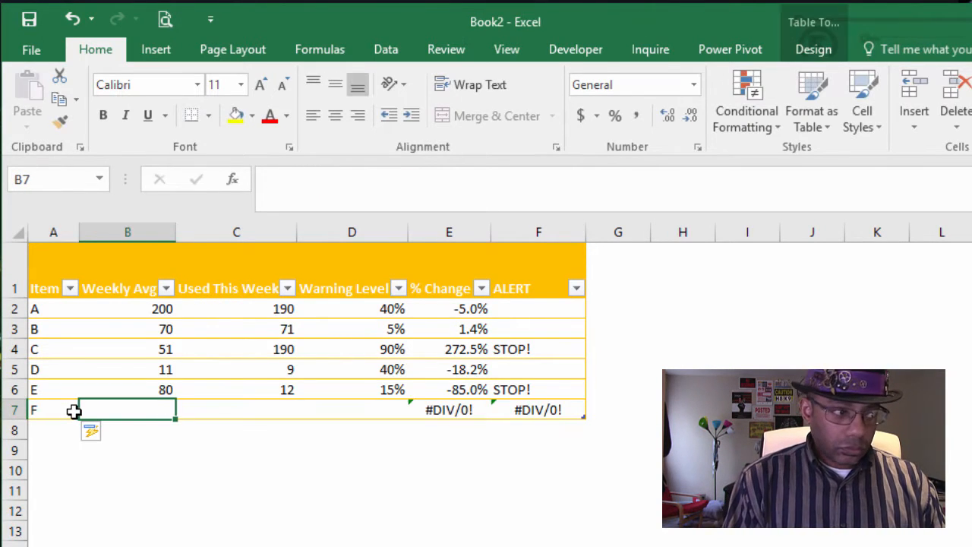
pyautogui.write('310')
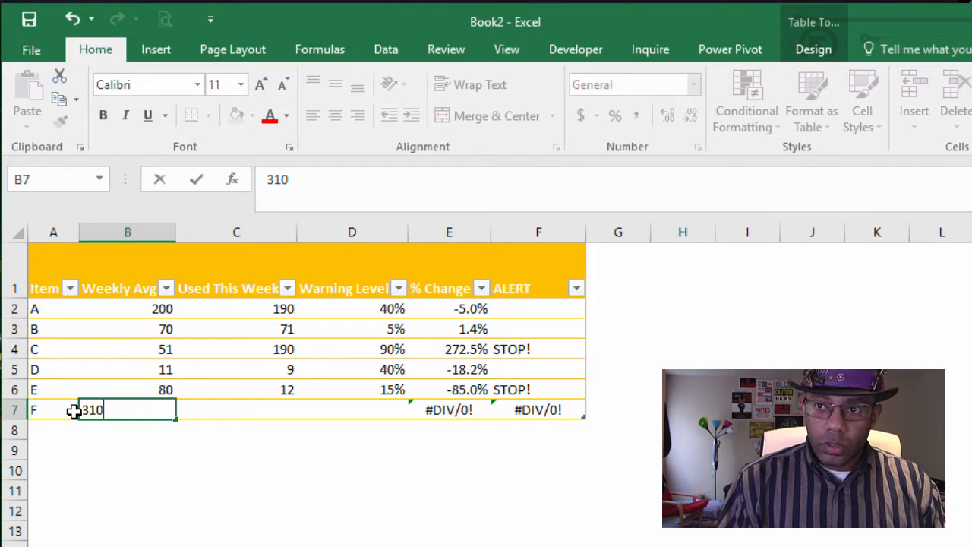
pyautogui.press('Tab')
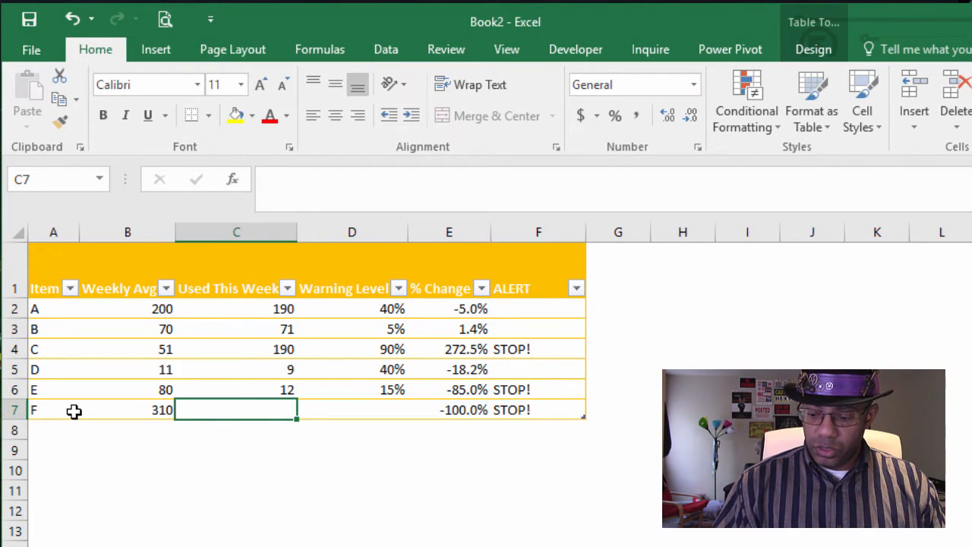
pyautogui.write('80')
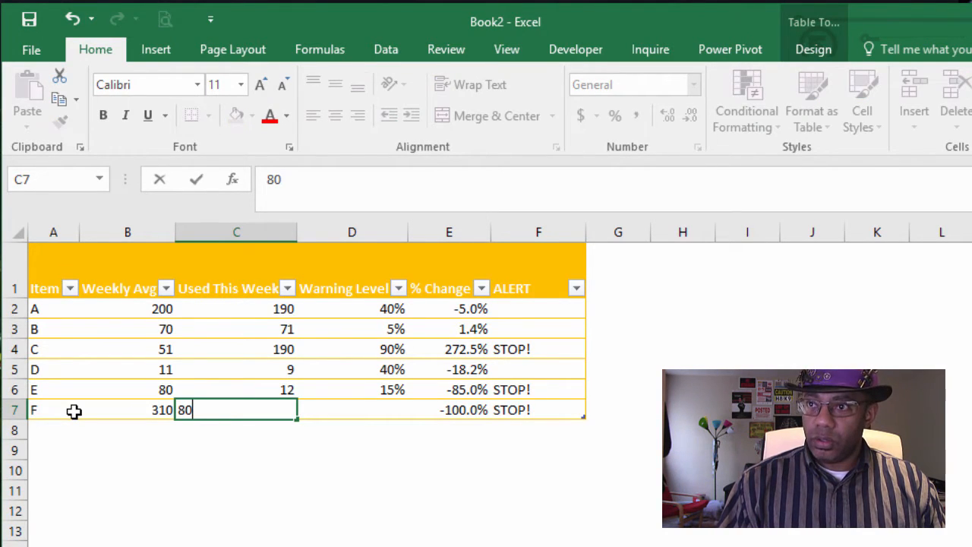
pyautogui.press('Tab')
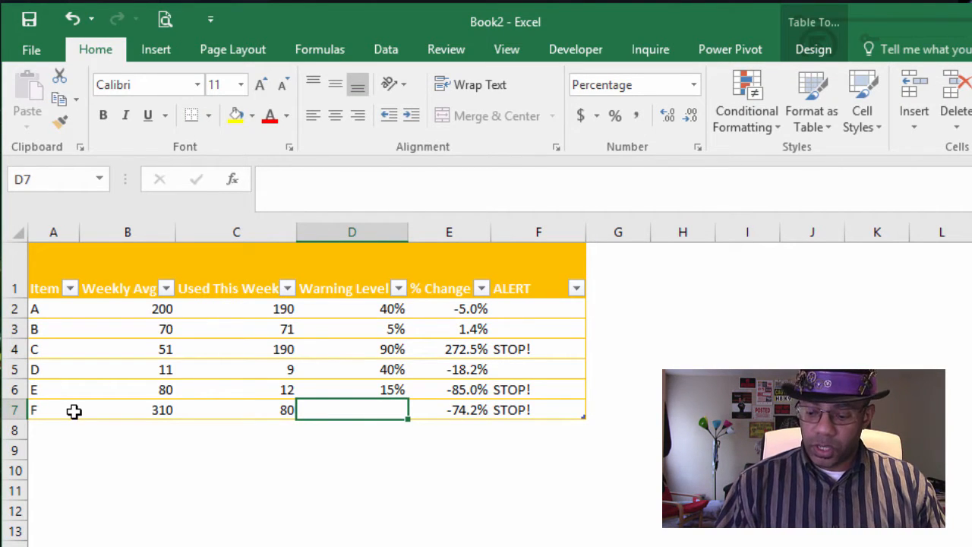
pyautogui.write('50')
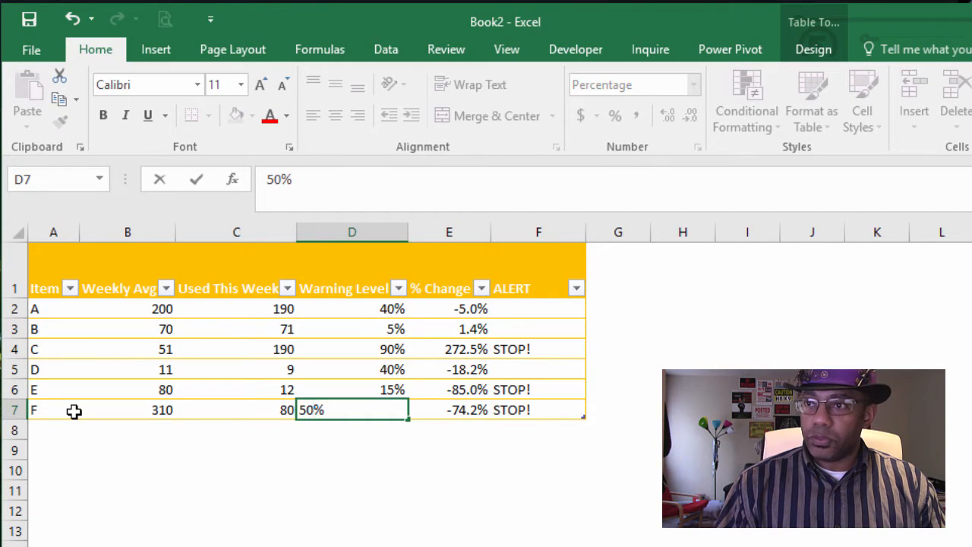
pyautogui.press('Return')
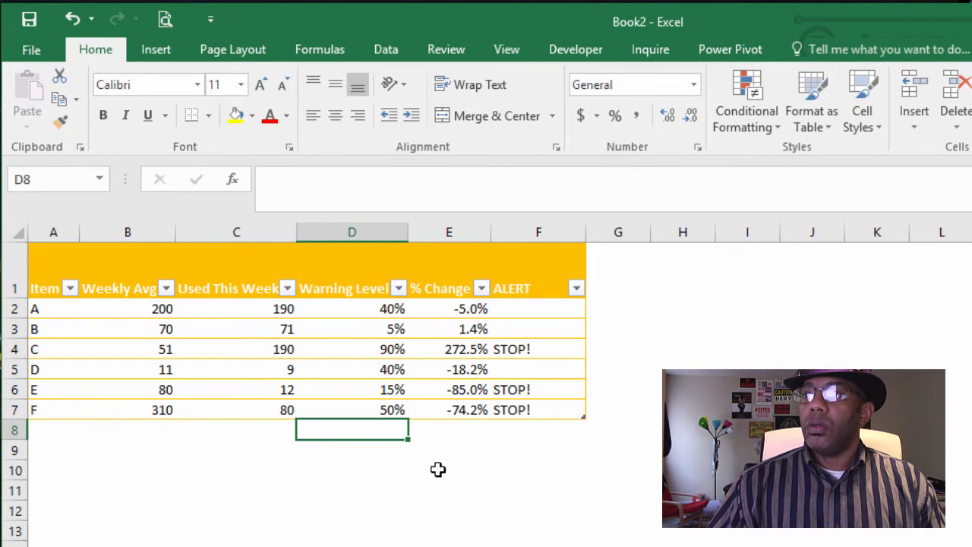
# Add item G in A8 directly below the table, leaving its Weekly Avg, Used This Week and Warning Level cells empty.
pyautogui.click(454, 409)
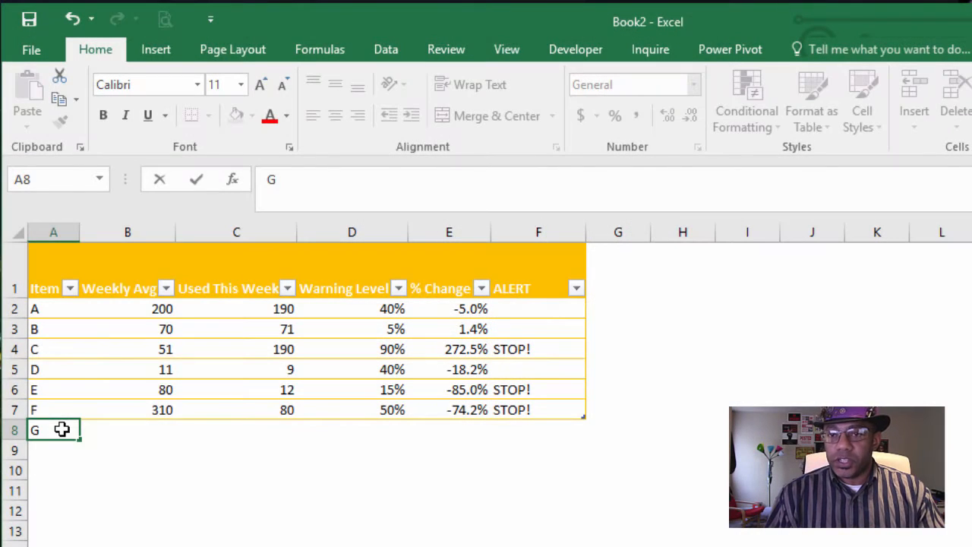
pyautogui.press('Return')
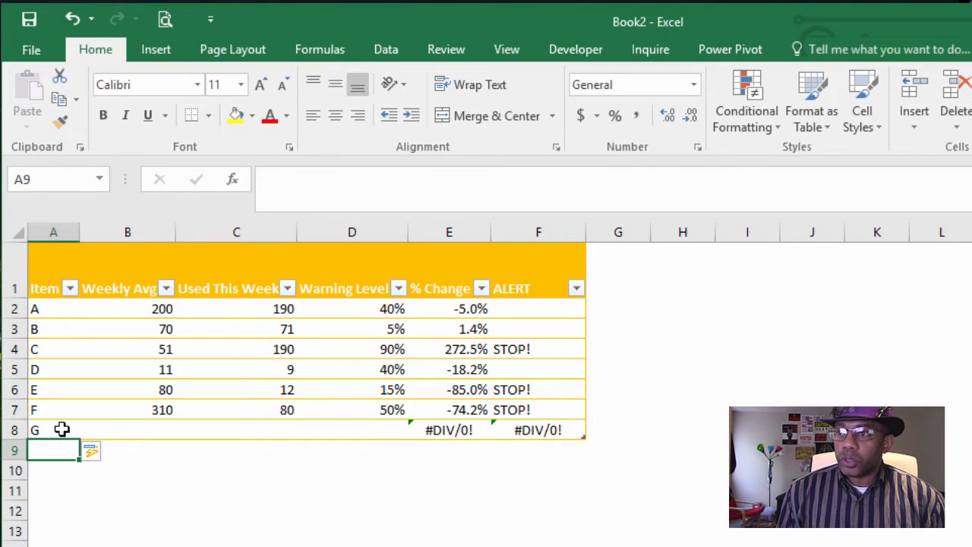
pyautogui.click(449, 430)
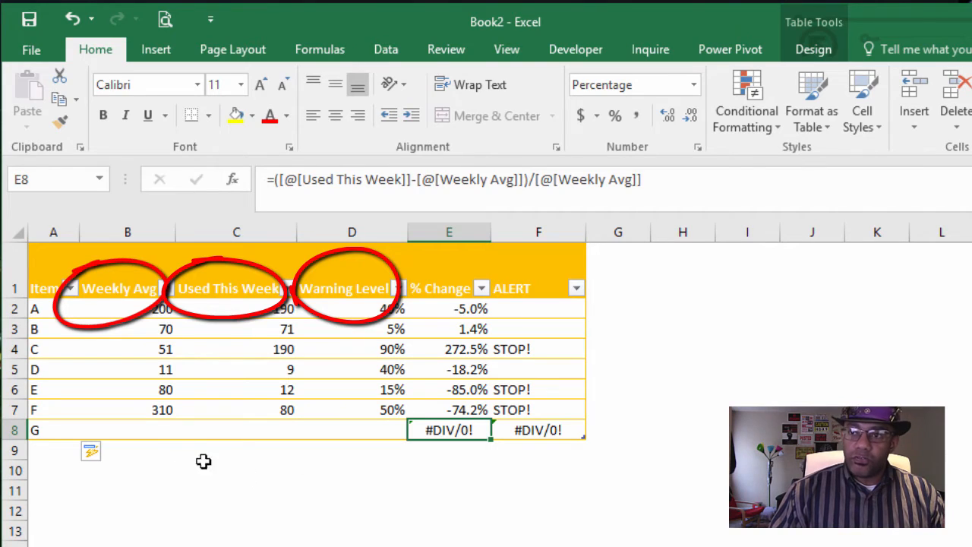
pyautogui.moveTo(144, 428); pyautogui.dragTo(364, 423)
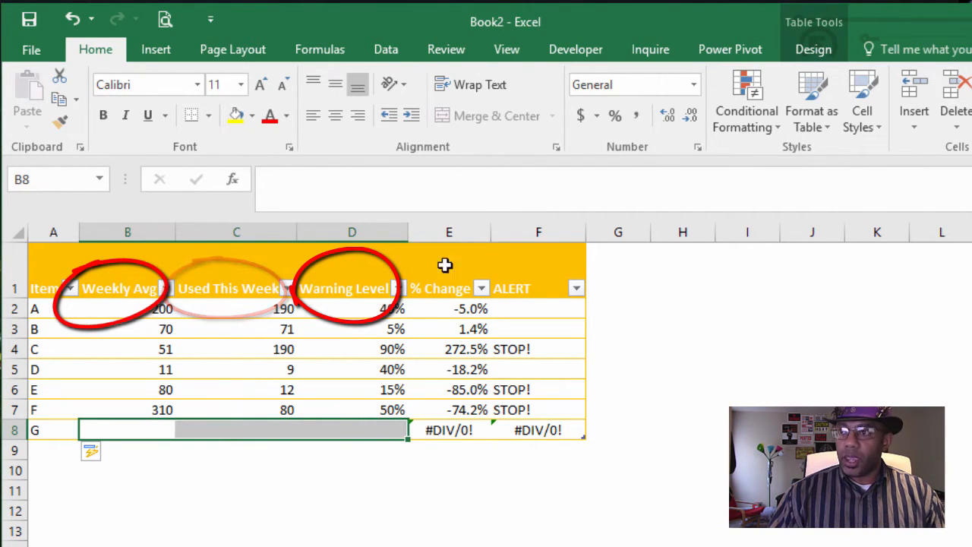
# Wrap the % Change formula in E8 in an IF that returns "" when COUNTA of the row's Weekly Avg through Warning Level is <3.
pyautogui.click(436, 422)
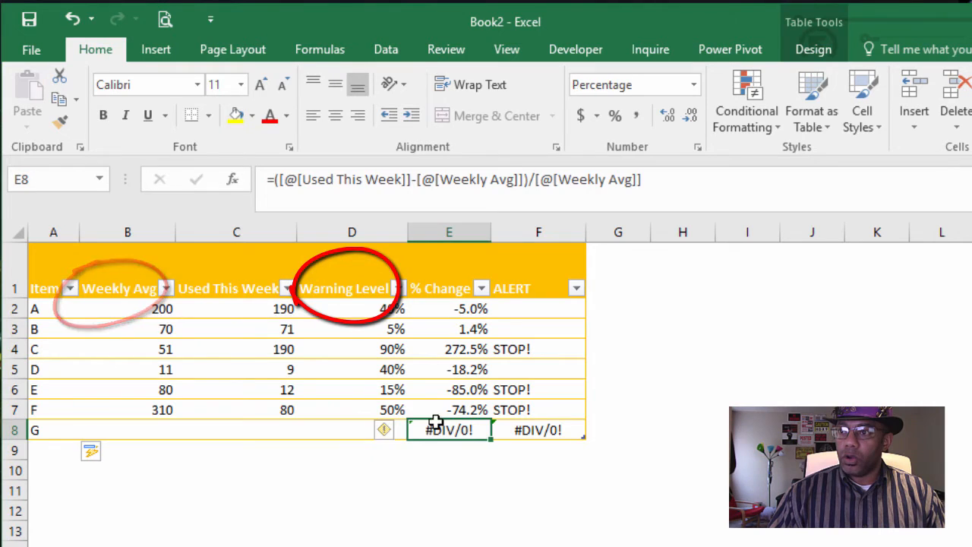
pyautogui.click(272, 179)
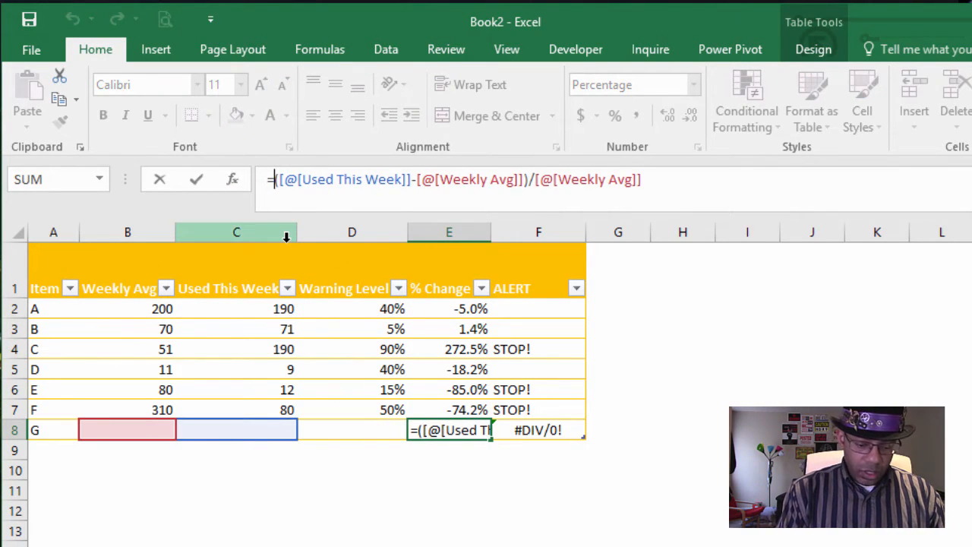
pyautogui.write('if(')
pyautogui.write('count')
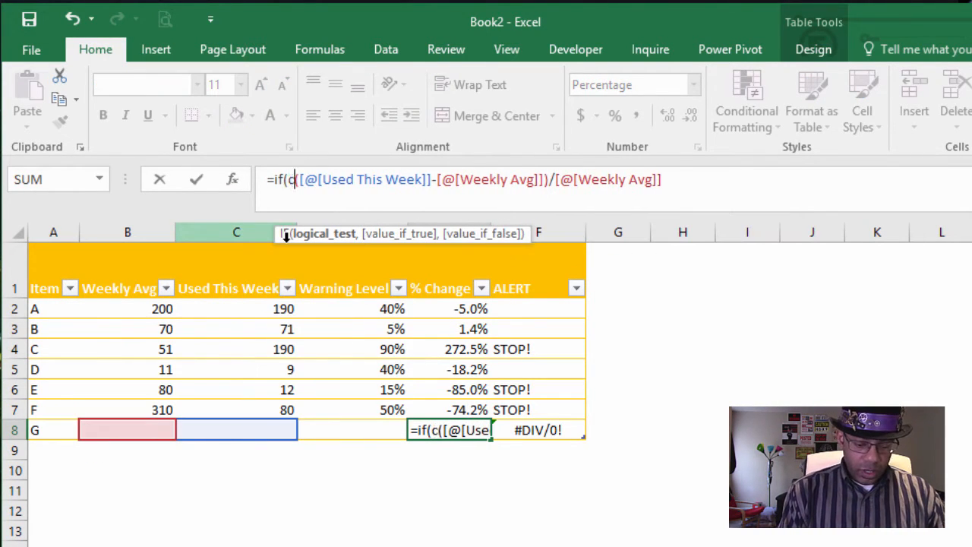
pyautogui.write('a(')
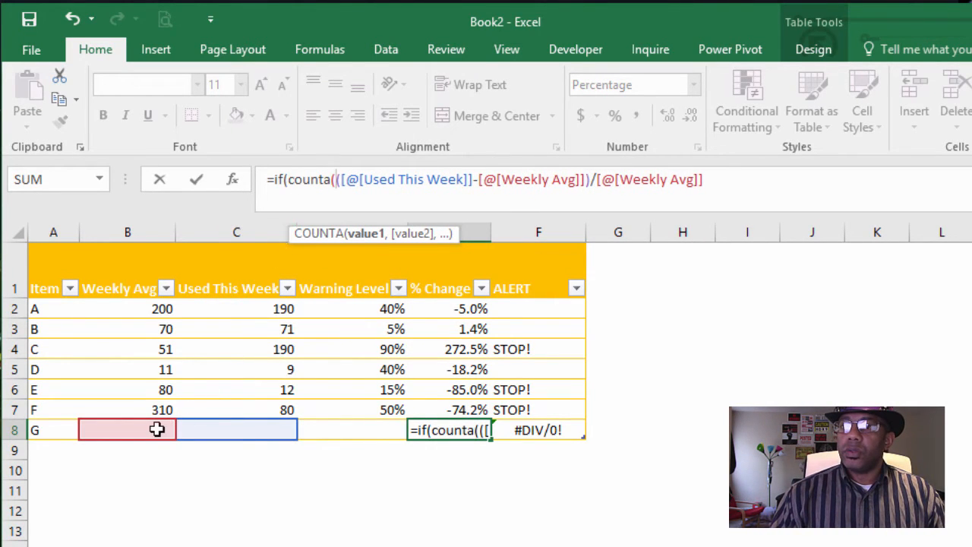
pyautogui.moveTo(157, 428); pyautogui.dragTo(342, 431)
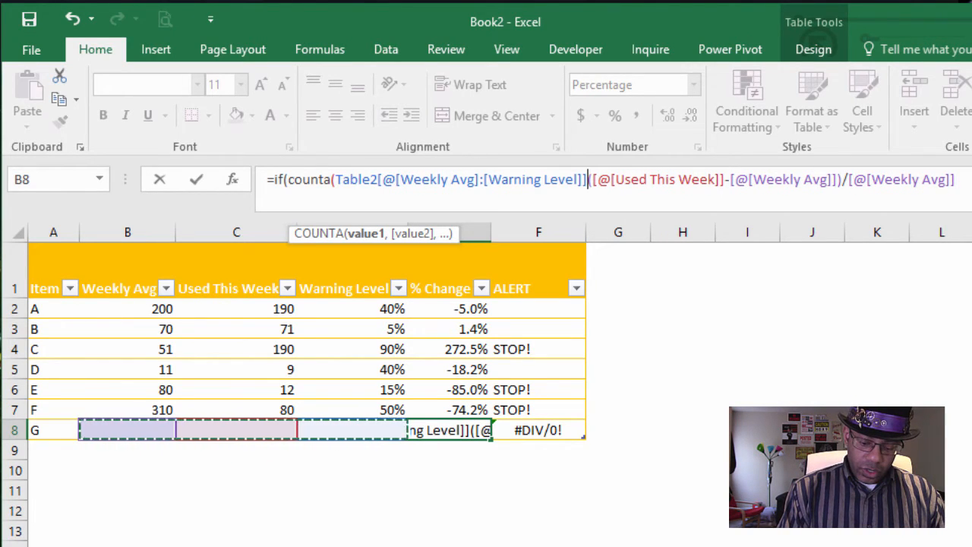
pyautogui.write('<3')
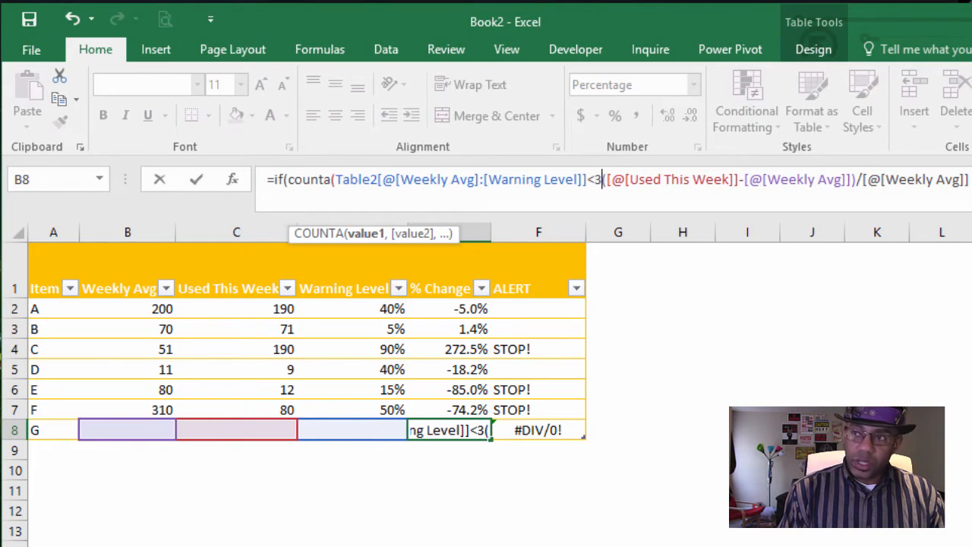
pyautogui.write(',""')
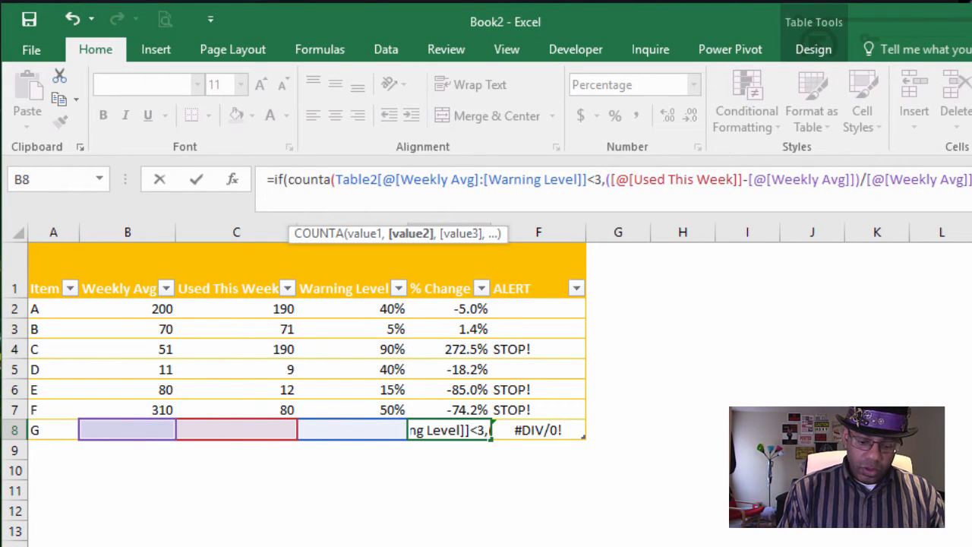
pyautogui.write(',')
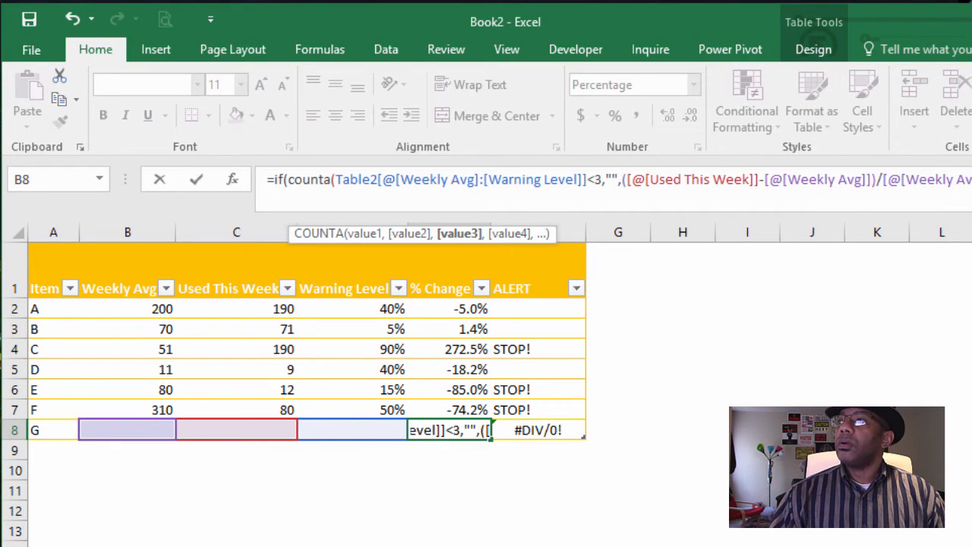
pyautogui.press('End')
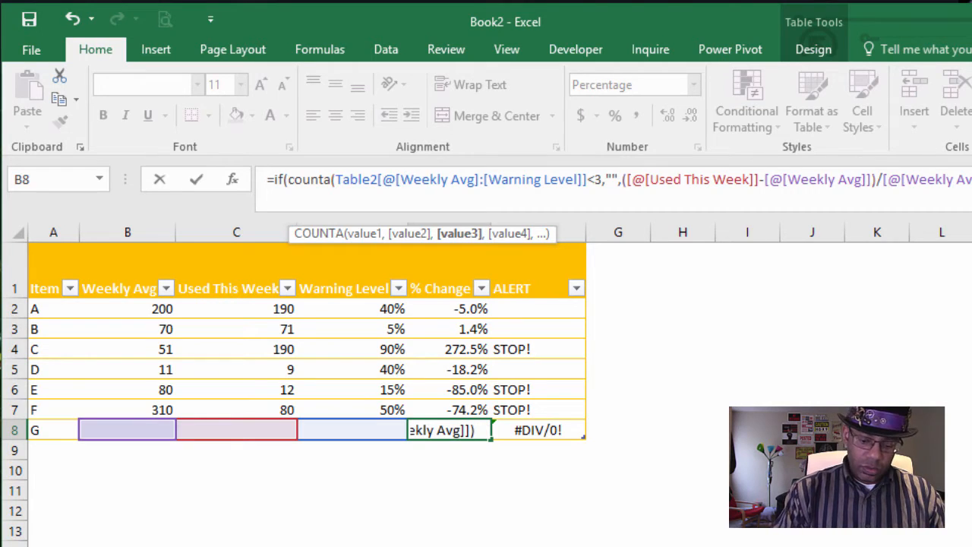
pyautogui.press('Return')
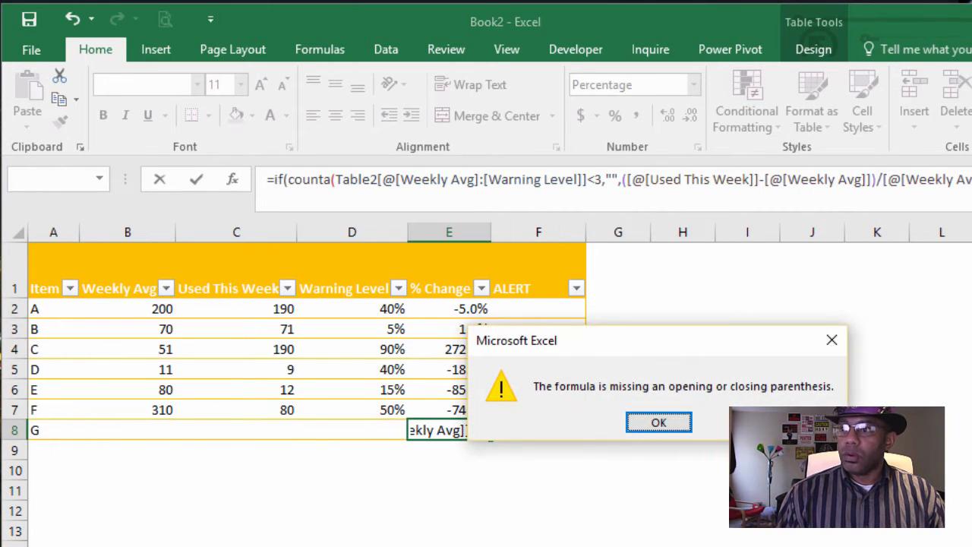
pyautogui.click(683, 423)
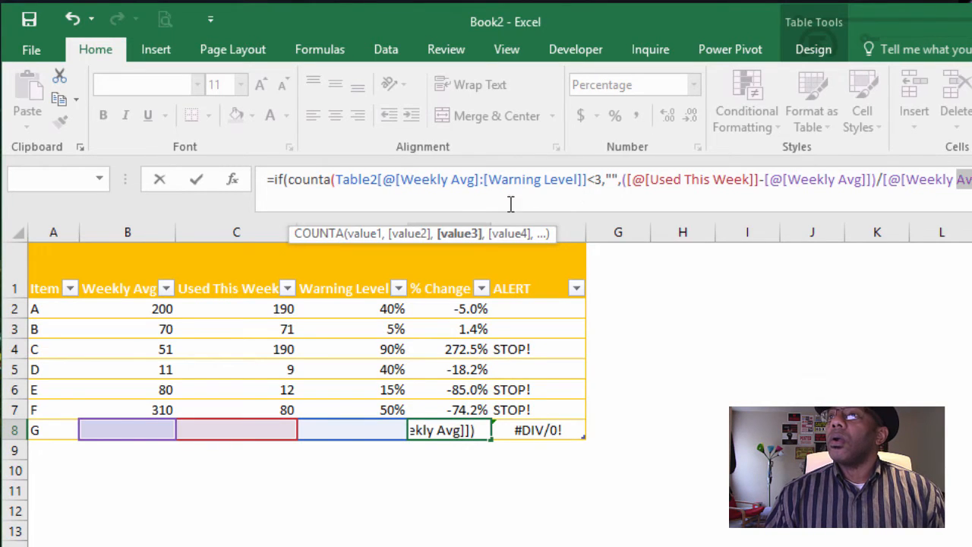
# Add the missing closing parenthesis of COUNTA before <3 in E8's formula and enter it.
pyautogui.click(588, 180)
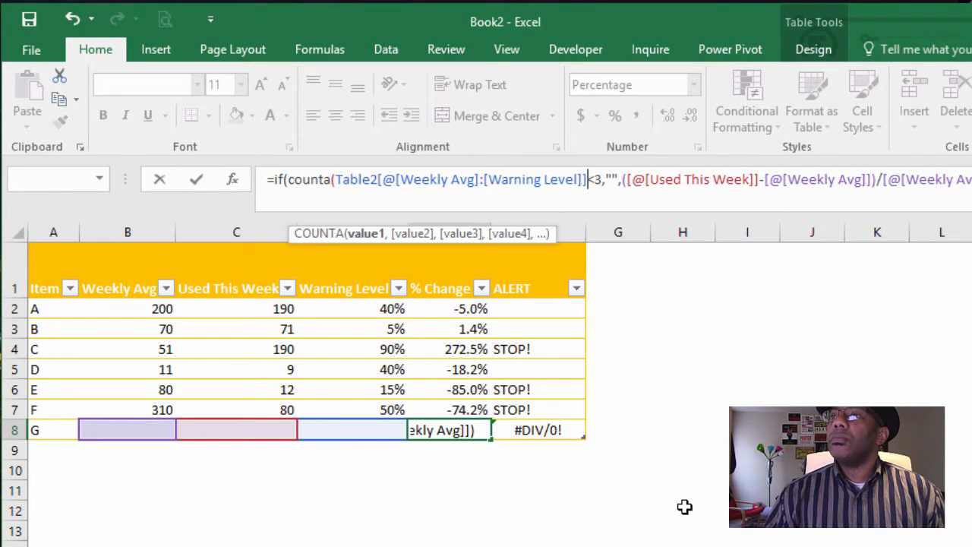
pyautogui.write(')')
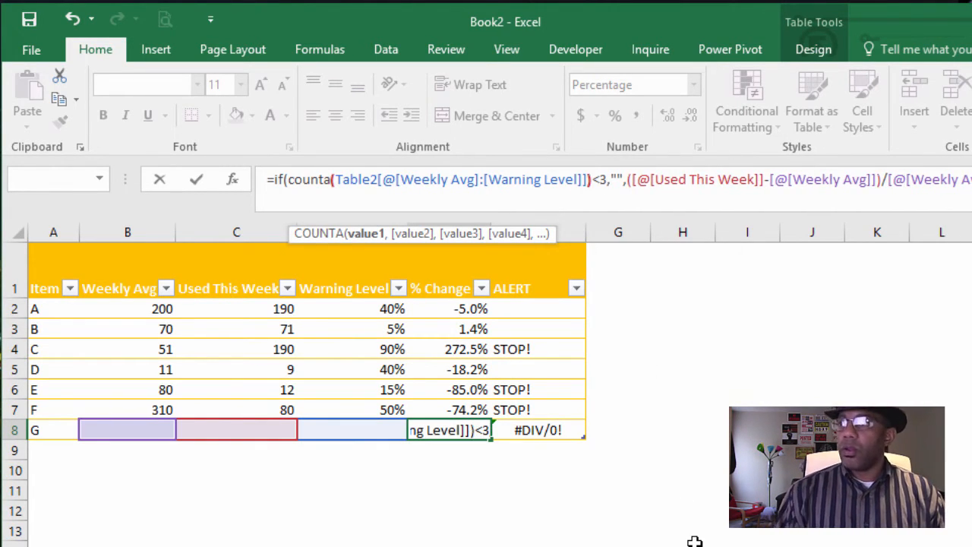
pyautogui.press('Return')
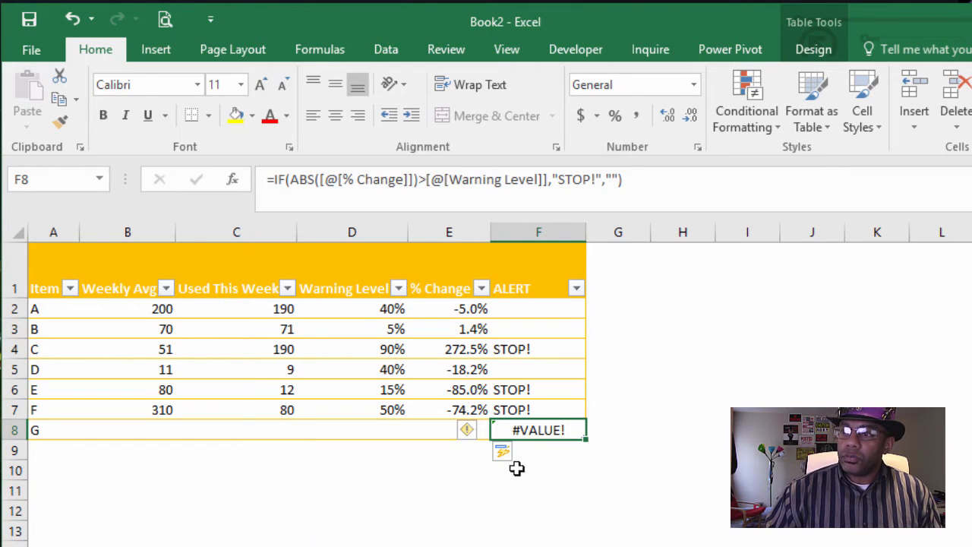
# Copy the ALERT formula from F7 down to F8.
pyautogui.click(546, 410)
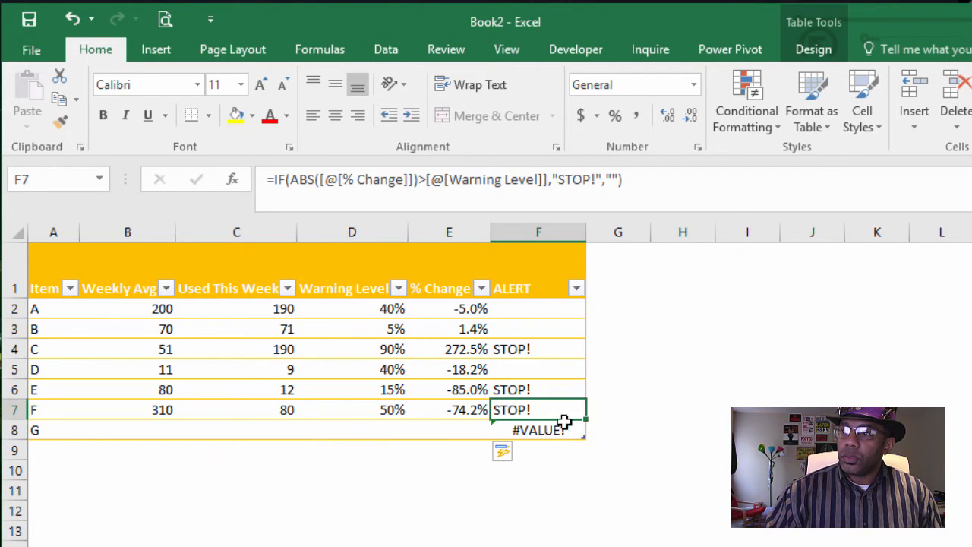
pyautogui.moveTo(588, 418); pyautogui.dragTo(585, 440)
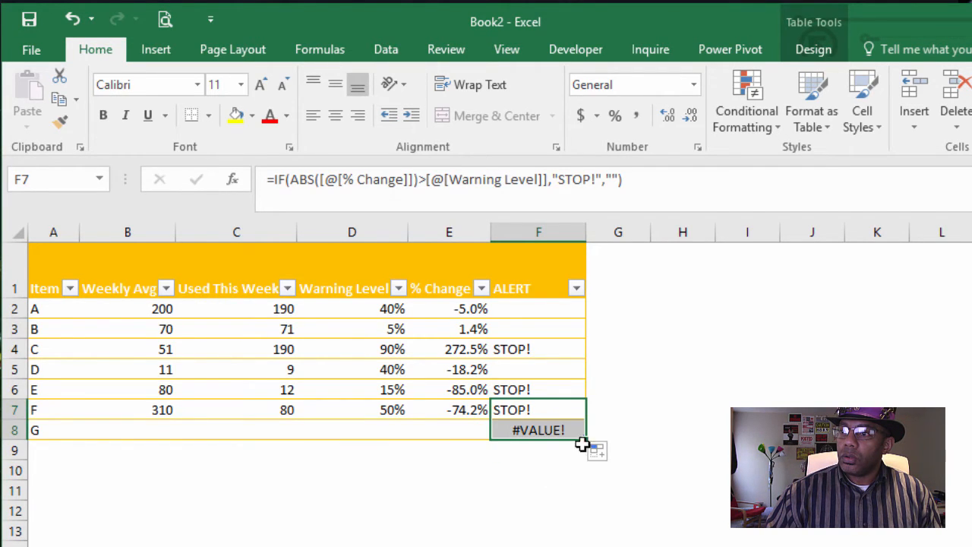
# Wrap the ALERT formula in F8 in an IF that returns "" when COUNTA of the row's Weekly Avg through Warning Level is <3.
pyautogui.click(516, 432)
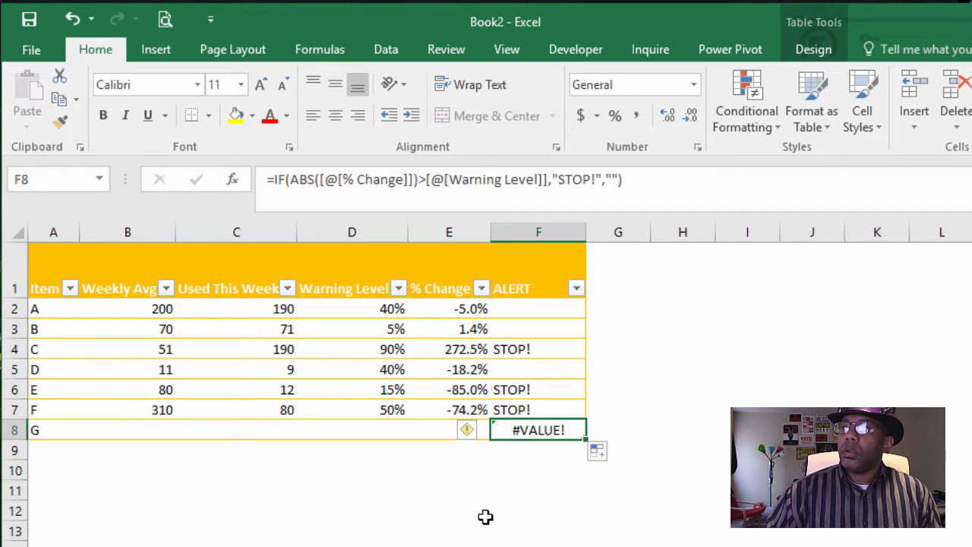
pyautogui.click(276, 182)
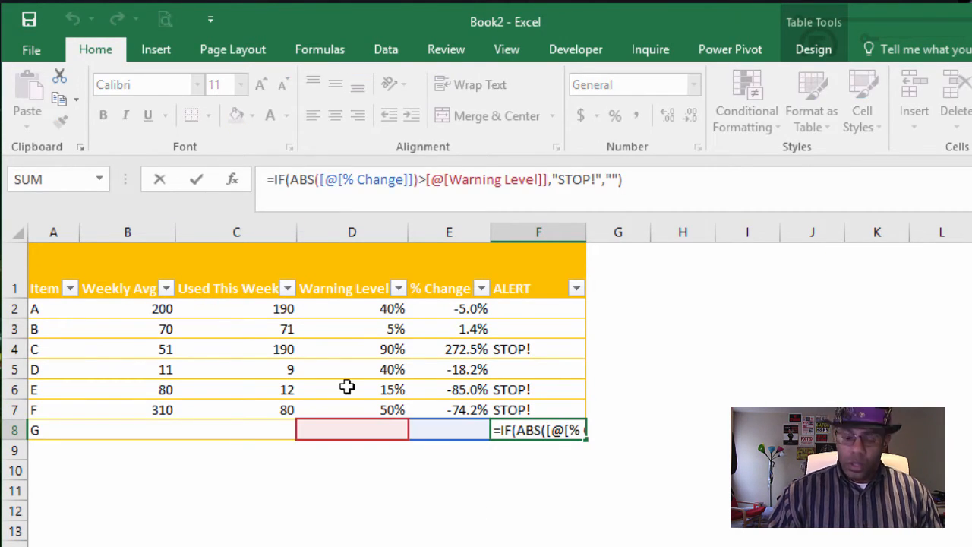
pyautogui.write('if(')
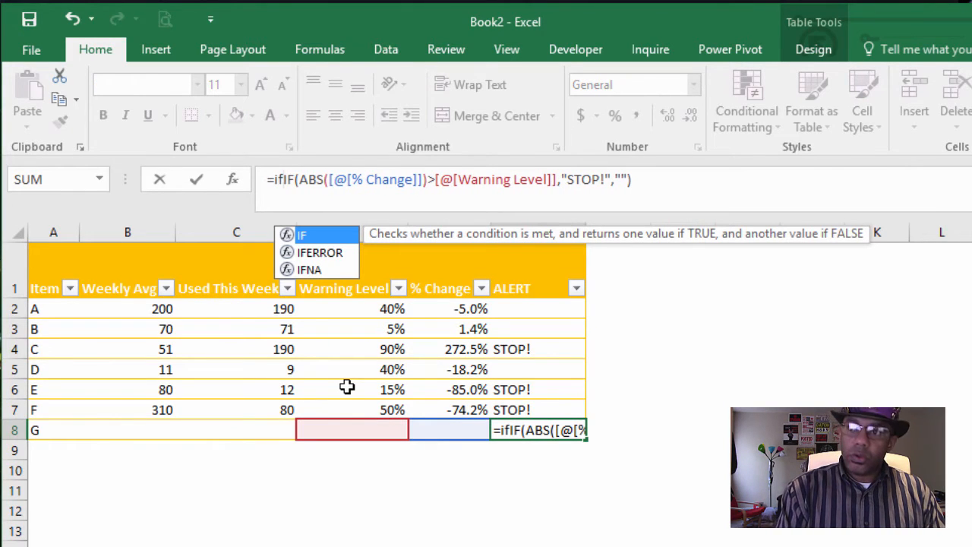
pyautogui.write('count')
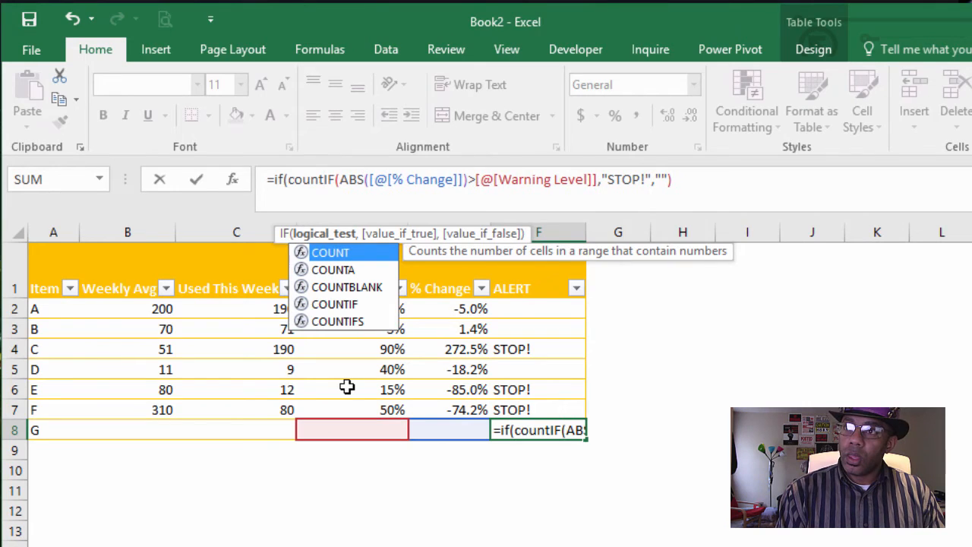
pyautogui.write('a(')
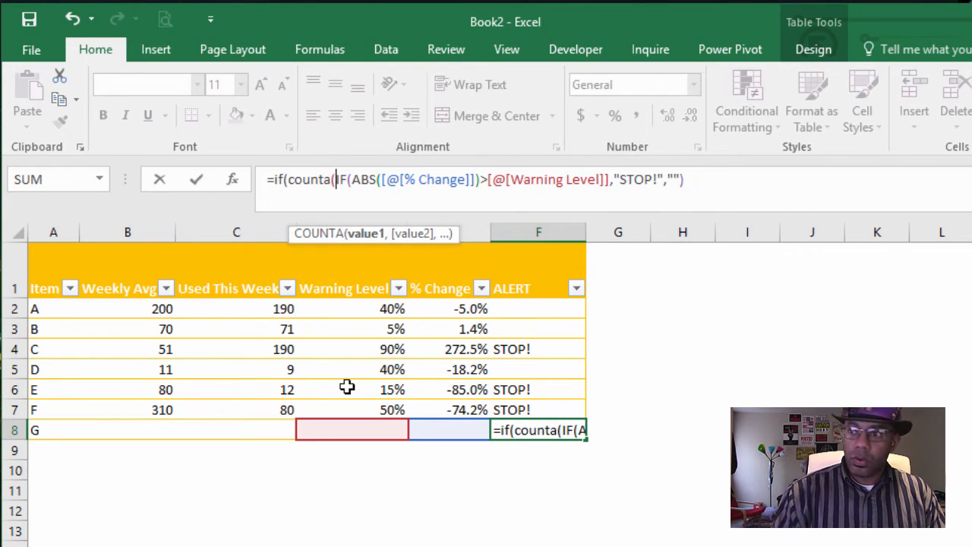
pyautogui.click(147, 427)
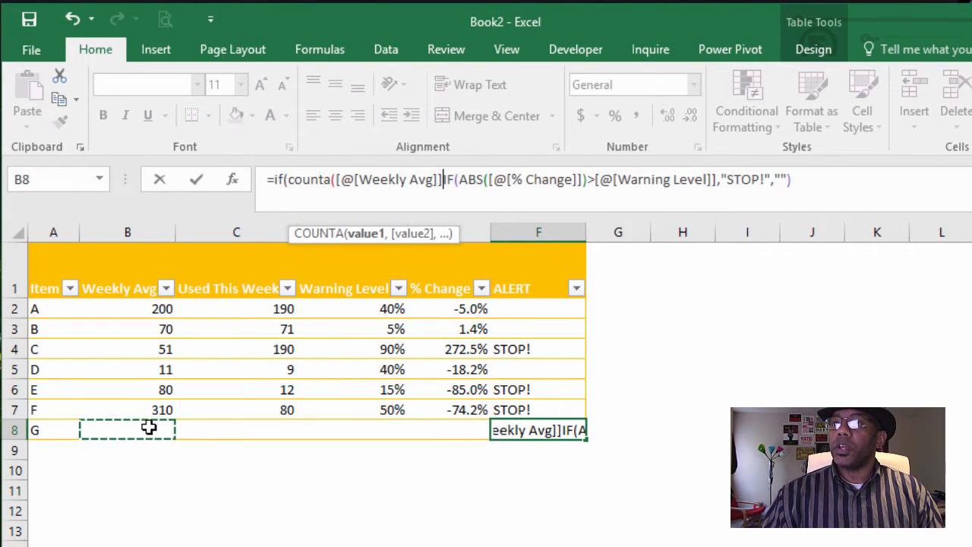
pyautogui.moveTo(184, 434); pyautogui.dragTo(317, 434)
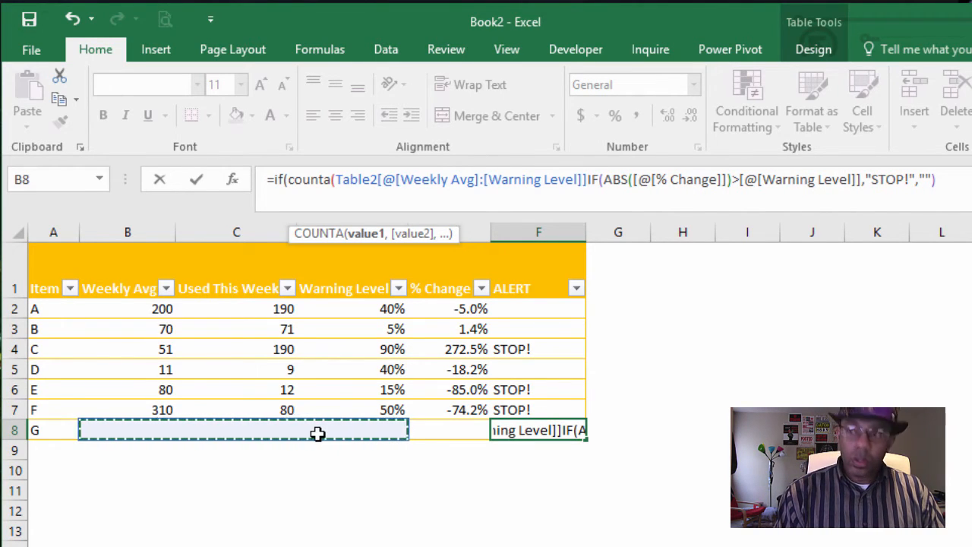
pyautogui.write(')')
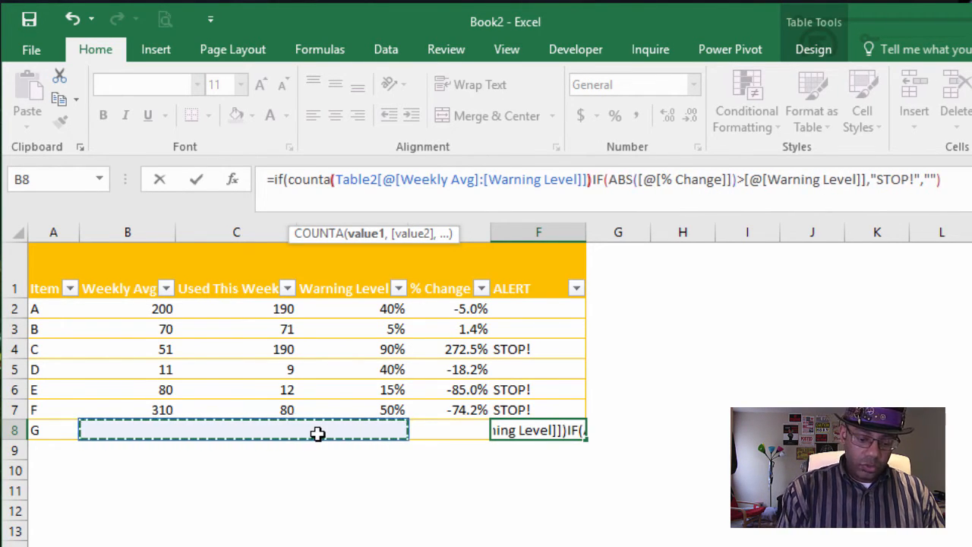
pyautogui.write('<3')
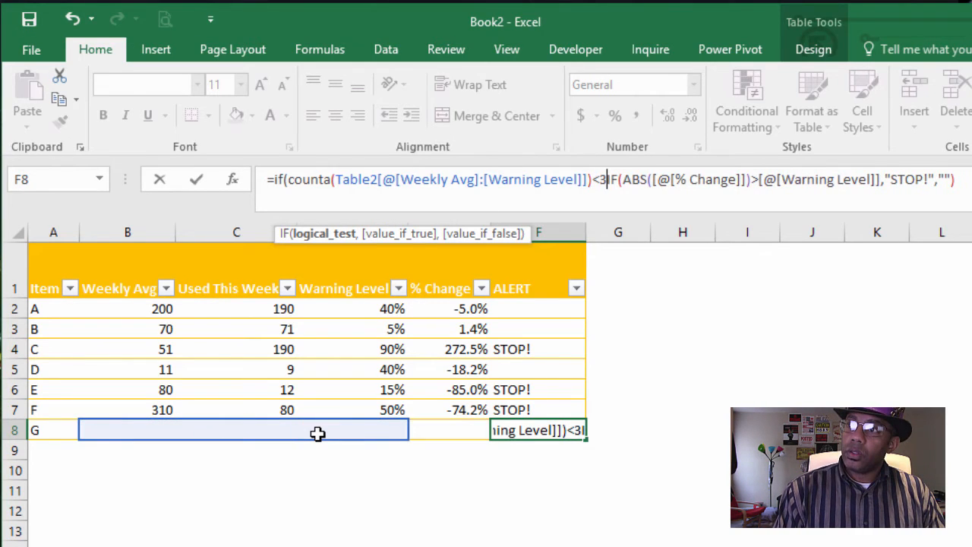
pyautogui.write(',')
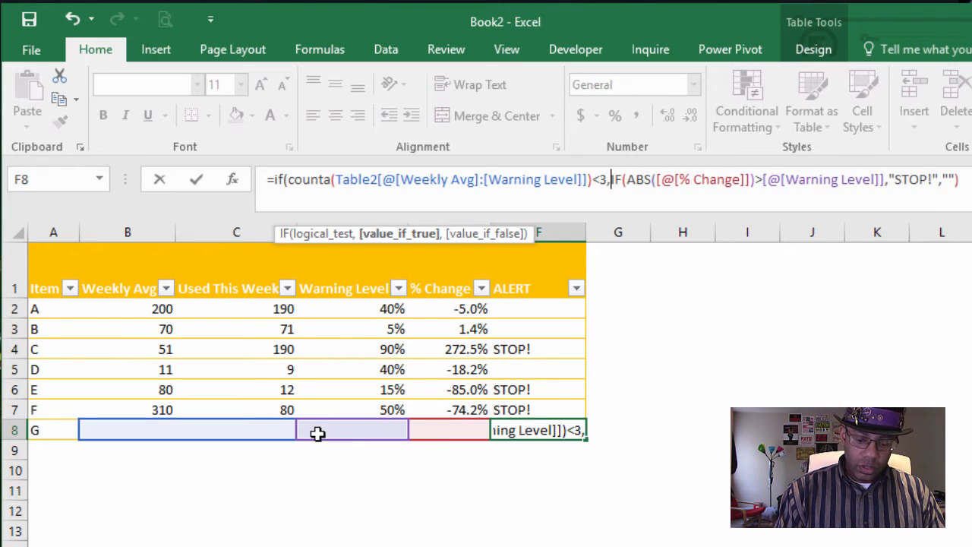
pyautogui.write('"",')
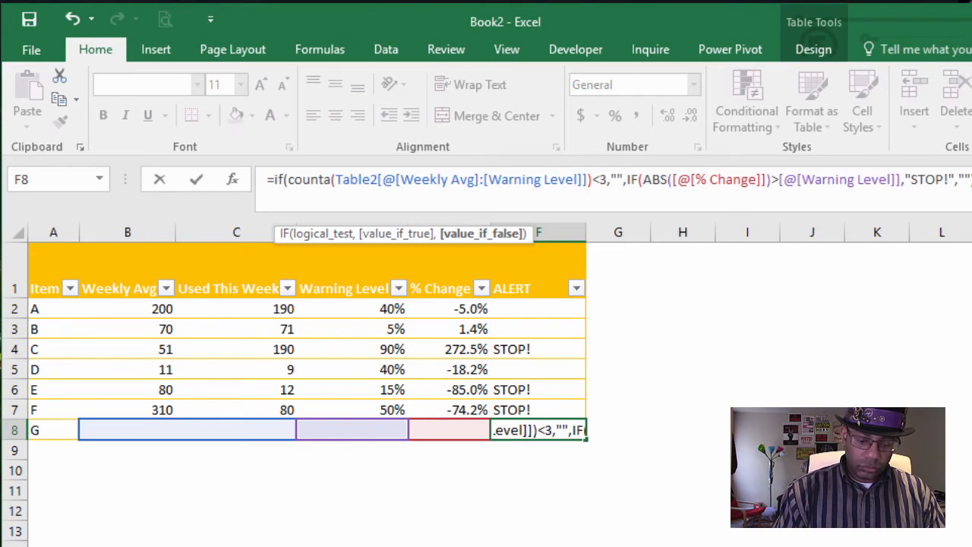
pyautogui.press('End')
pyautogui.press('Return')
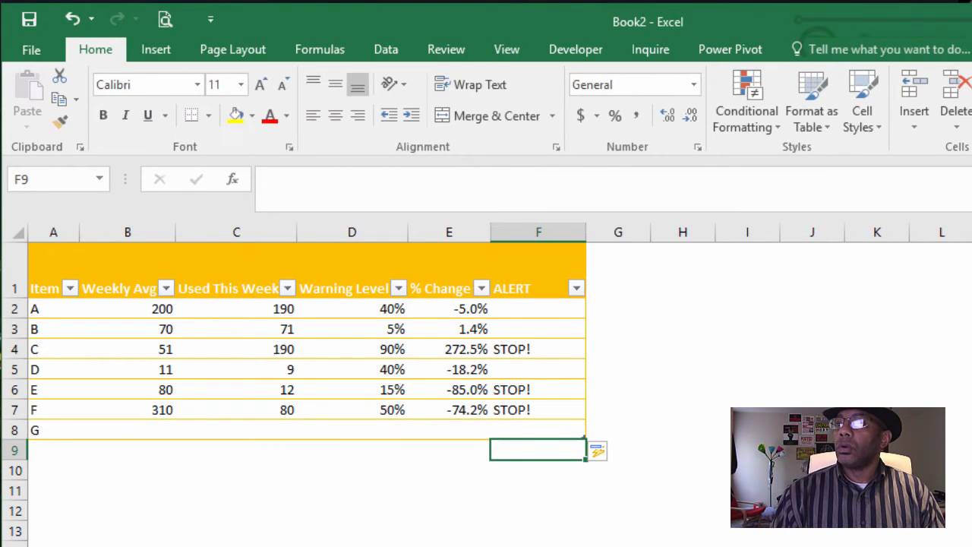
# Fill in item G's row with Weekly Avg 99, Used This Week 60 and Warning Level 5%.
pyautogui.click(137, 430)
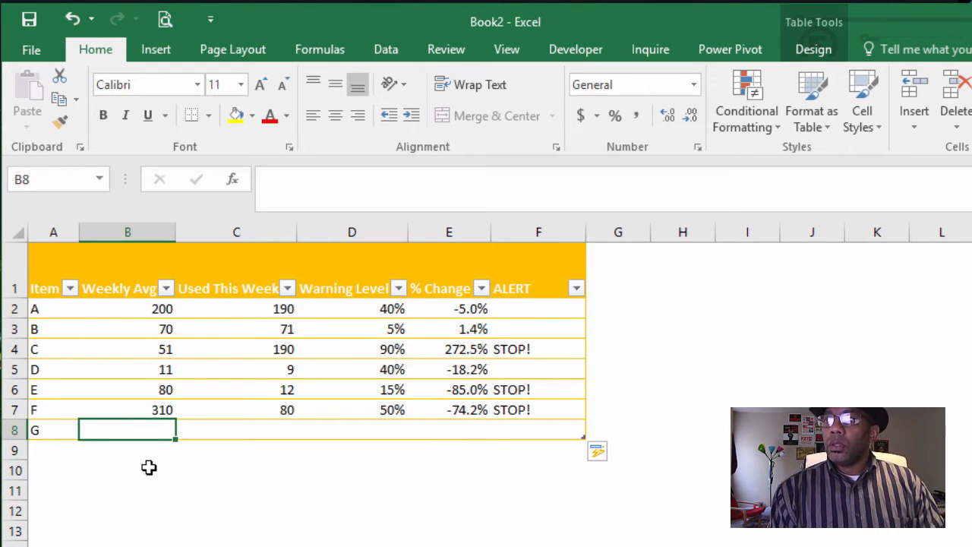
pyautogui.write('99')
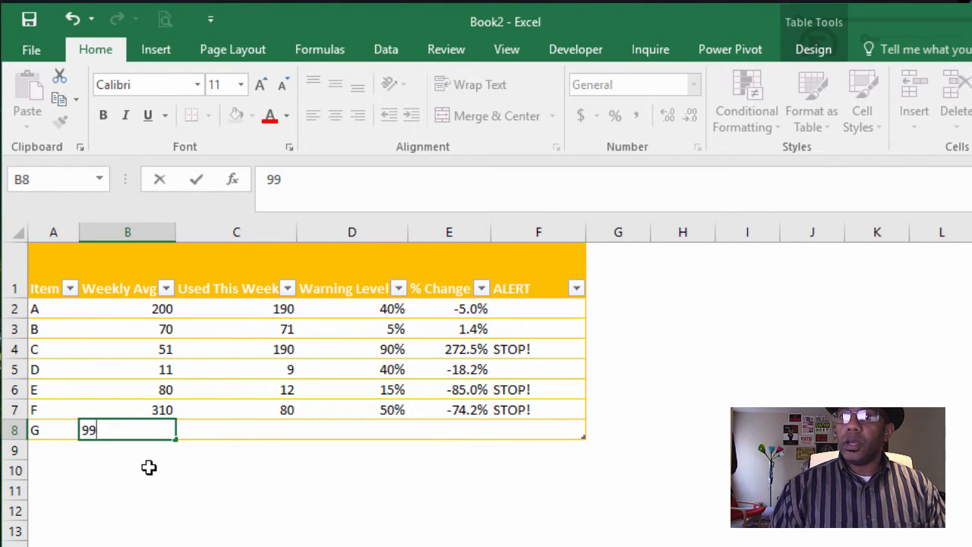
pyautogui.press('Tab')
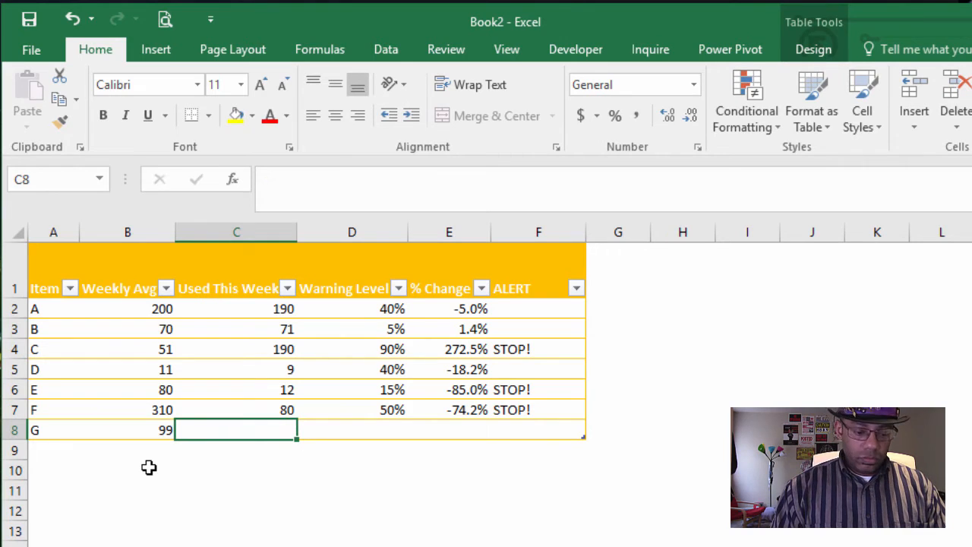
pyautogui.write('60')
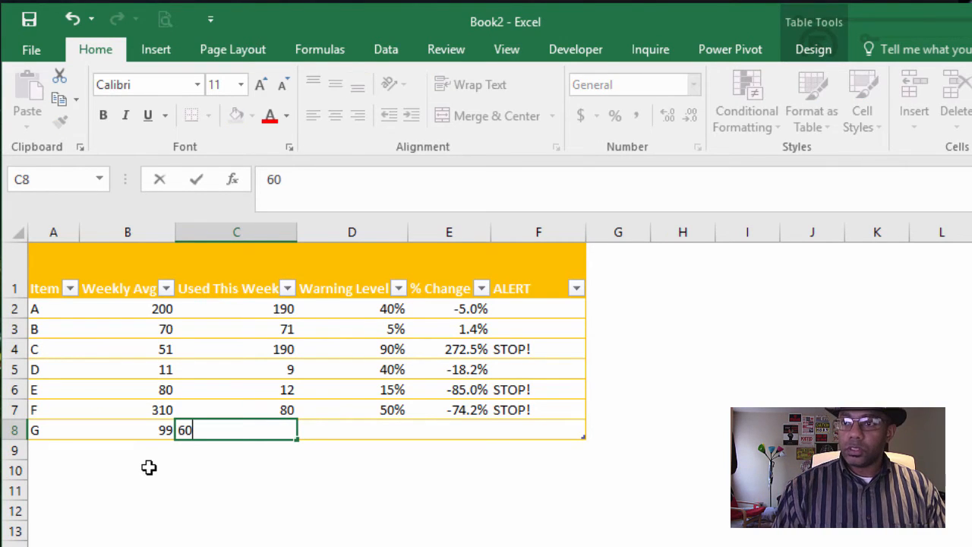
pyautogui.press('Tab')
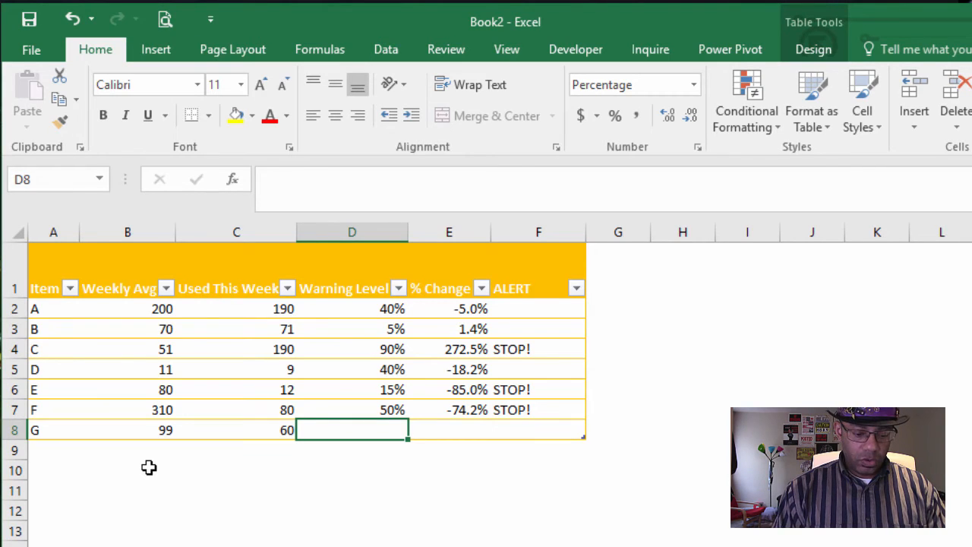
pyautogui.write('5')
pyautogui.press('Return')
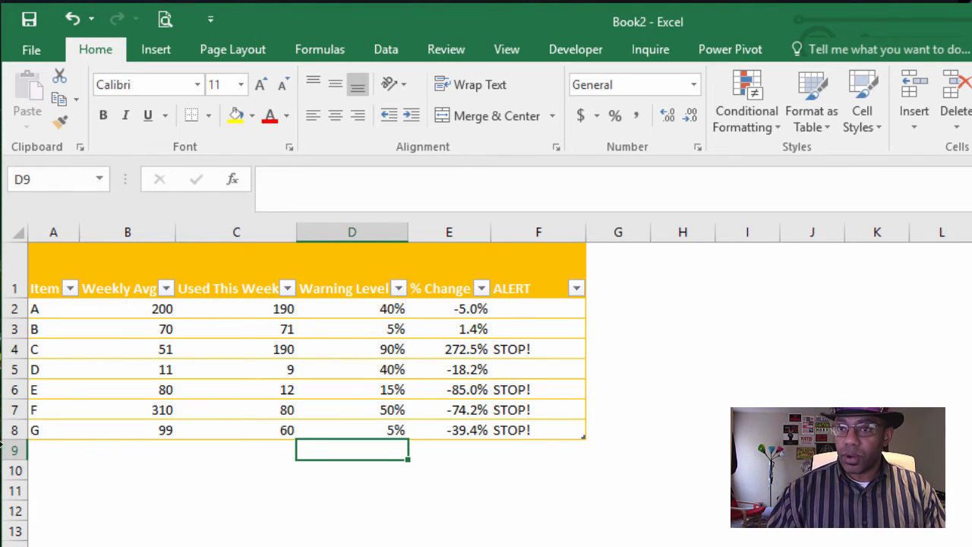
# Add item H in row 9 with Weekly Avg 400, Used This Week 415 and Warning Level 1%.
pyautogui.click(52, 451)
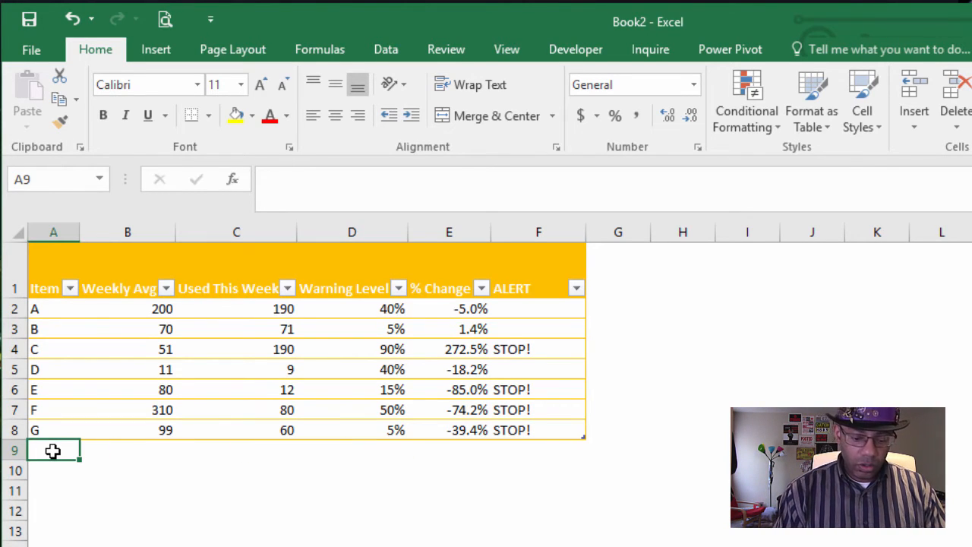
pyautogui.write('H')
pyautogui.press('Tab')
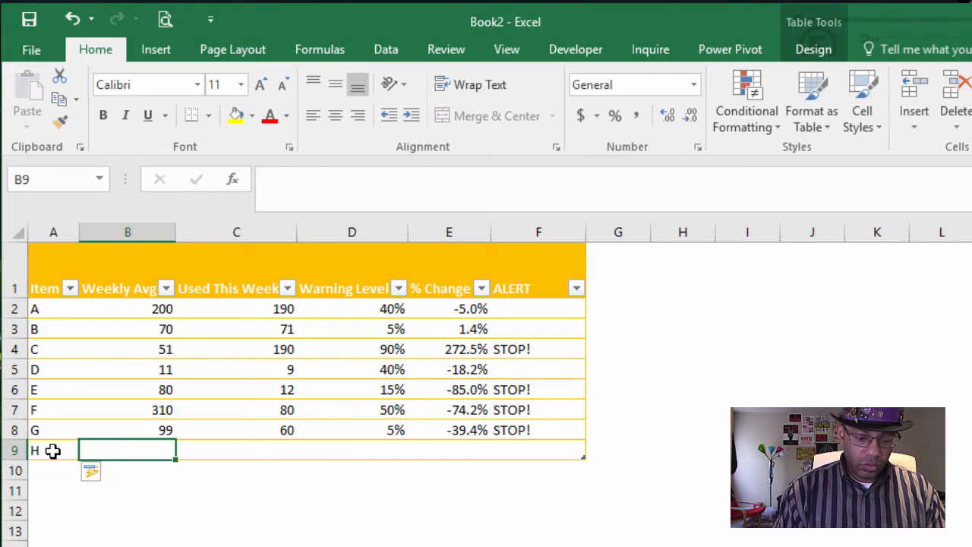
pyautogui.write('400')
pyautogui.press('Tab')
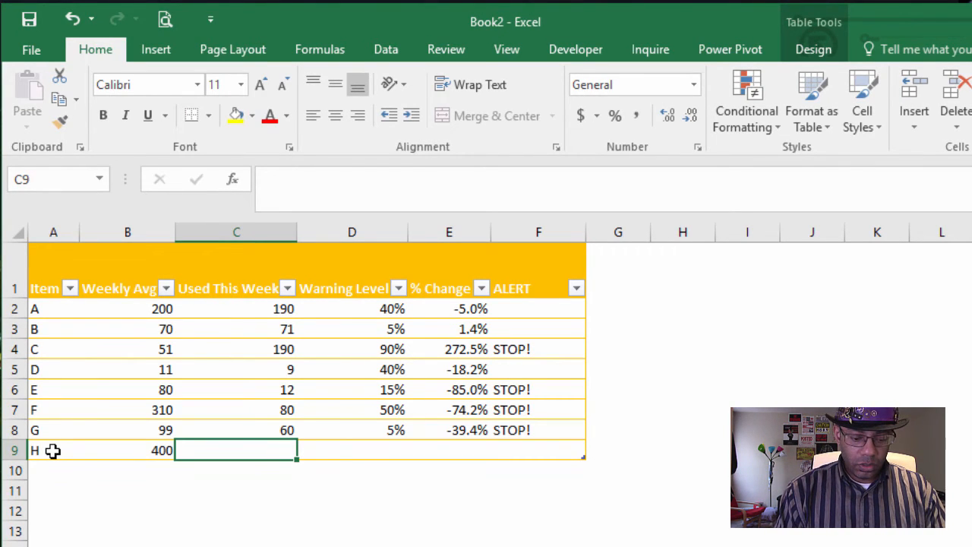
pyautogui.write('415')
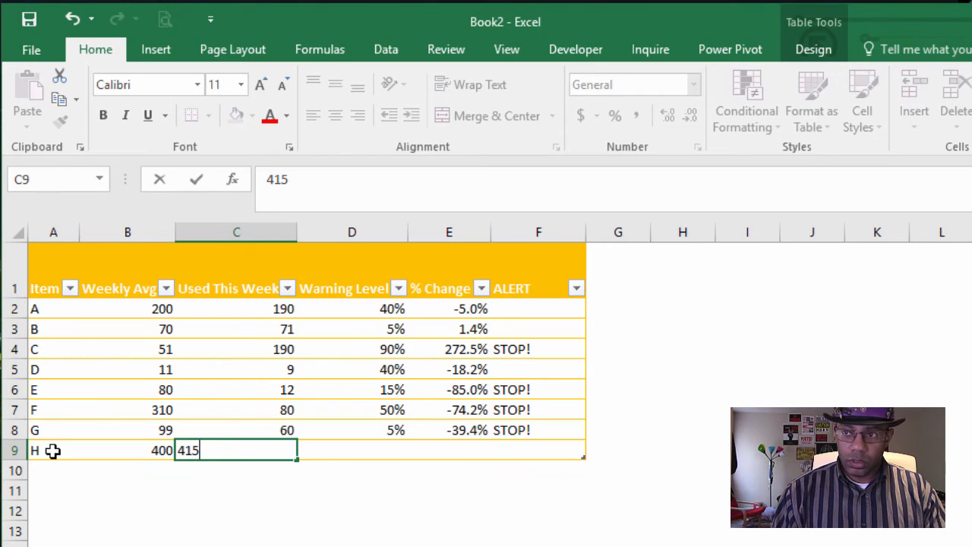
pyautogui.press('Tab')
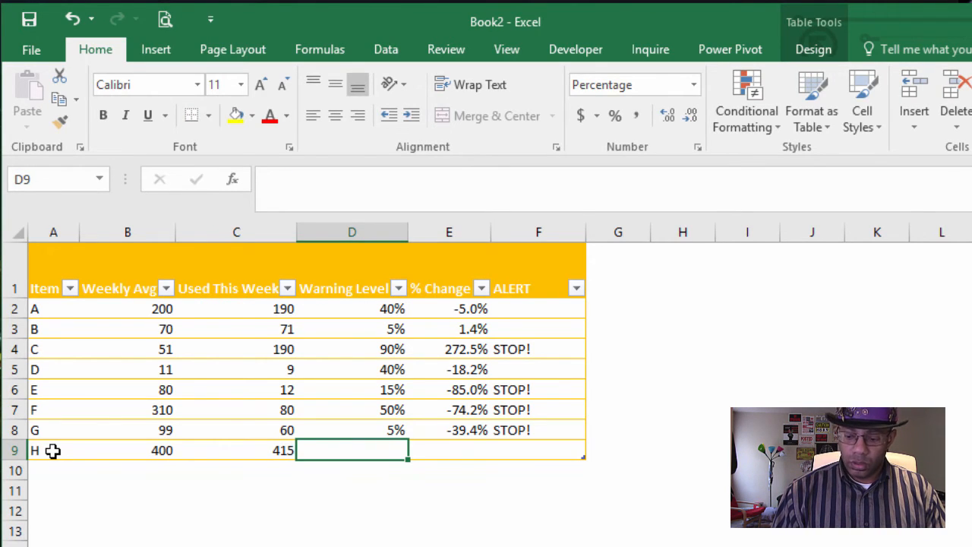
pyautogui.write('1')
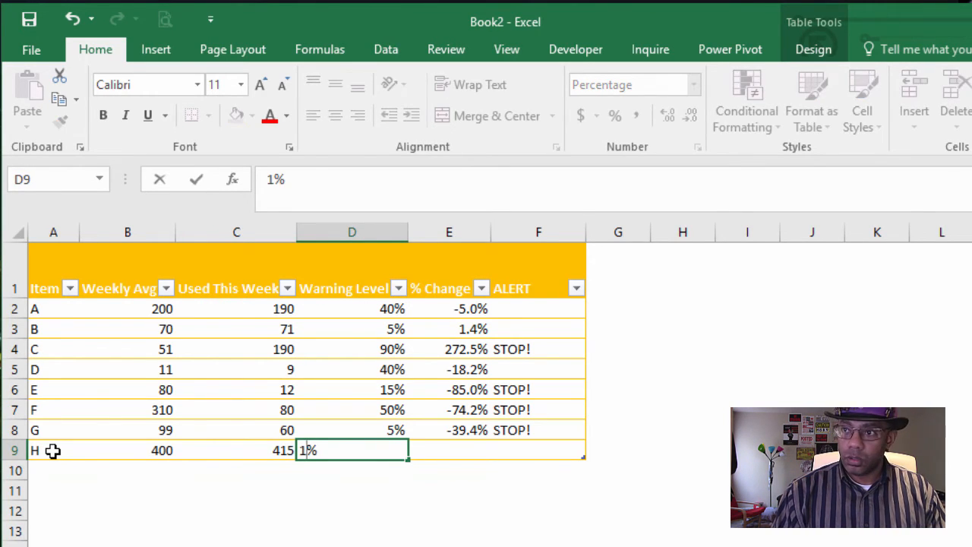
pyautogui.press('Tab')
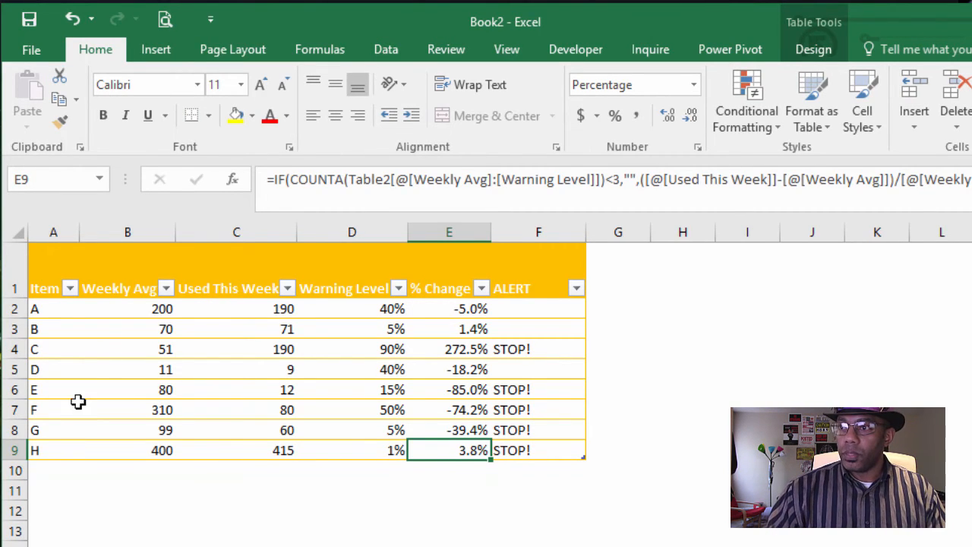
# Set item H's Warning Level in D9 to 10%.
pyautogui.click(373, 449)
pyautogui.write('10')
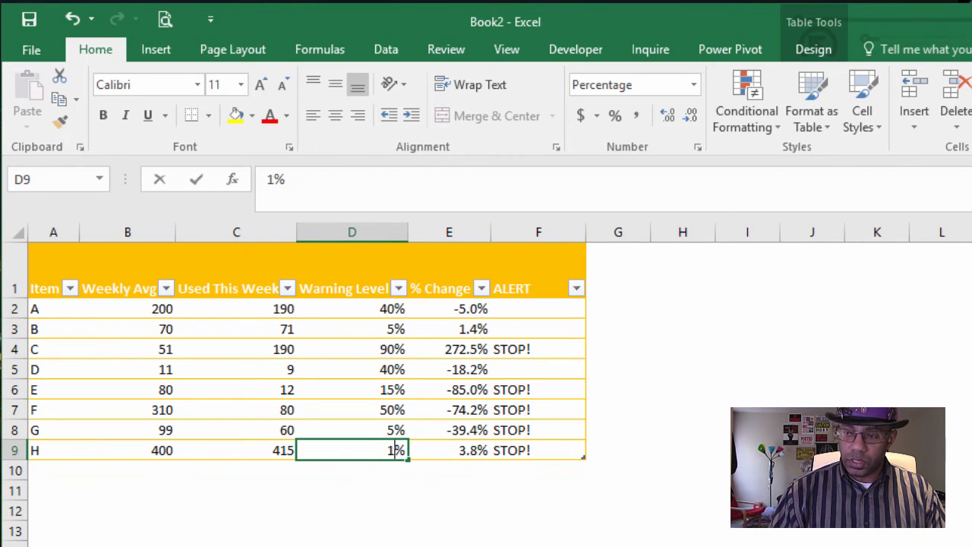
pyautogui.press('Return')
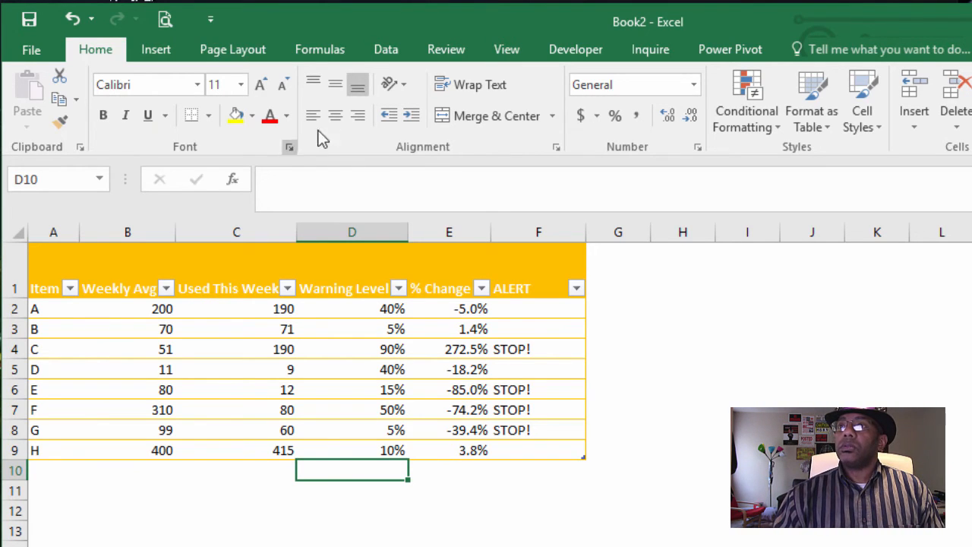
# Insert a slicer for the table's ALERT field.
pyautogui.click(348, 332)
pyautogui.click(151, 63)
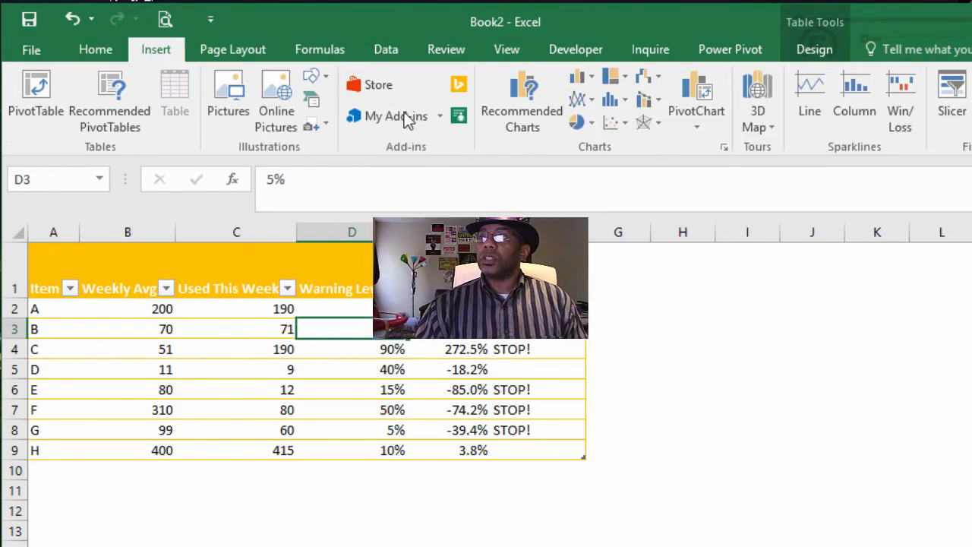
pyautogui.click(955, 92)
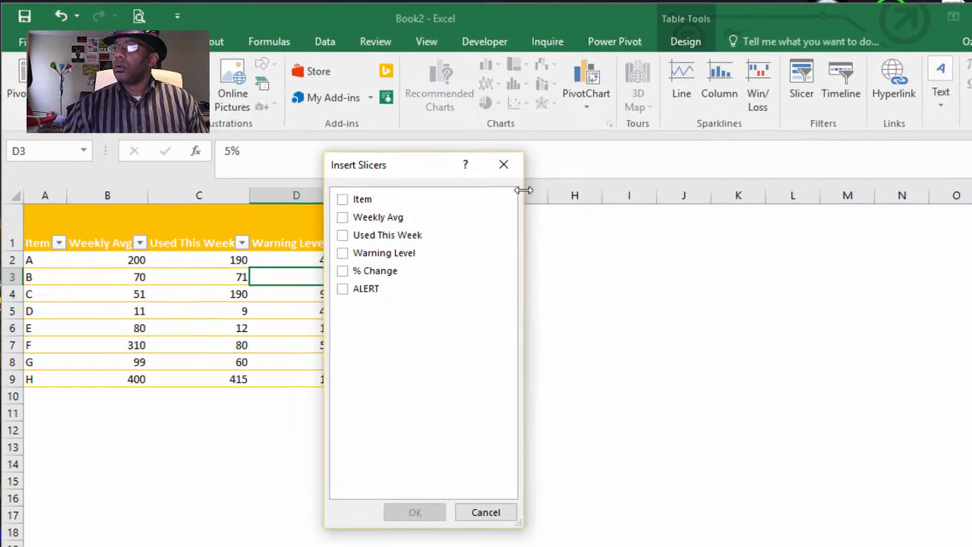
pyautogui.moveTo(430, 168); pyautogui.dragTo(699, 185)
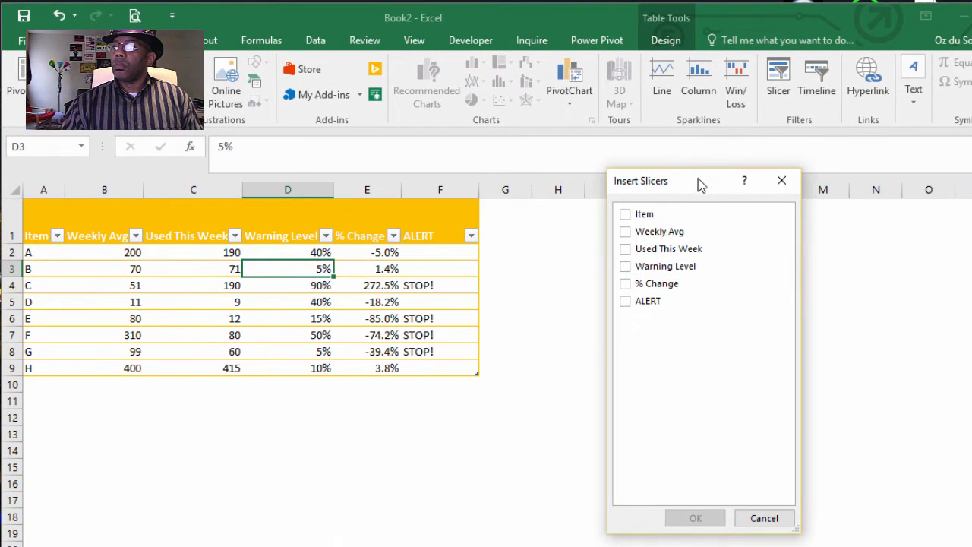
pyautogui.click(626, 303)
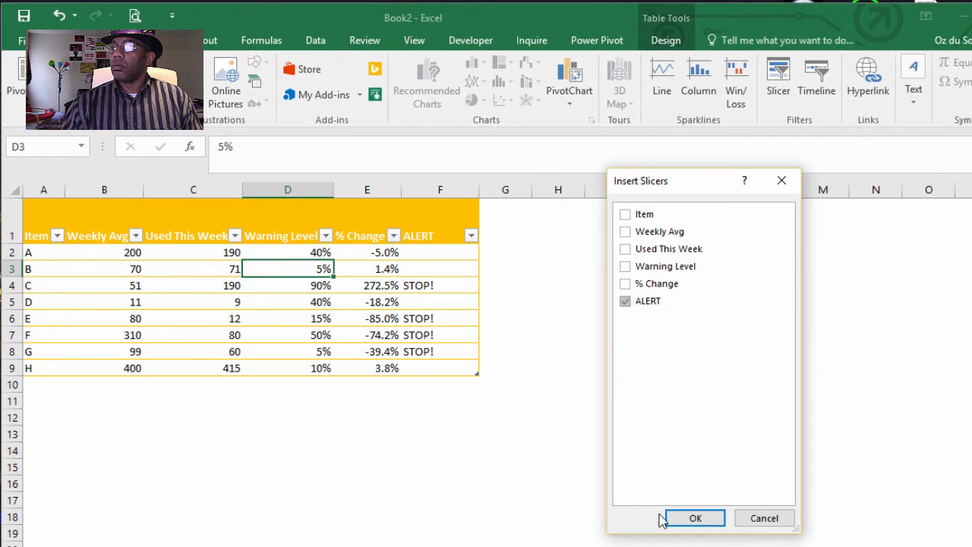
pyautogui.click(693, 517)
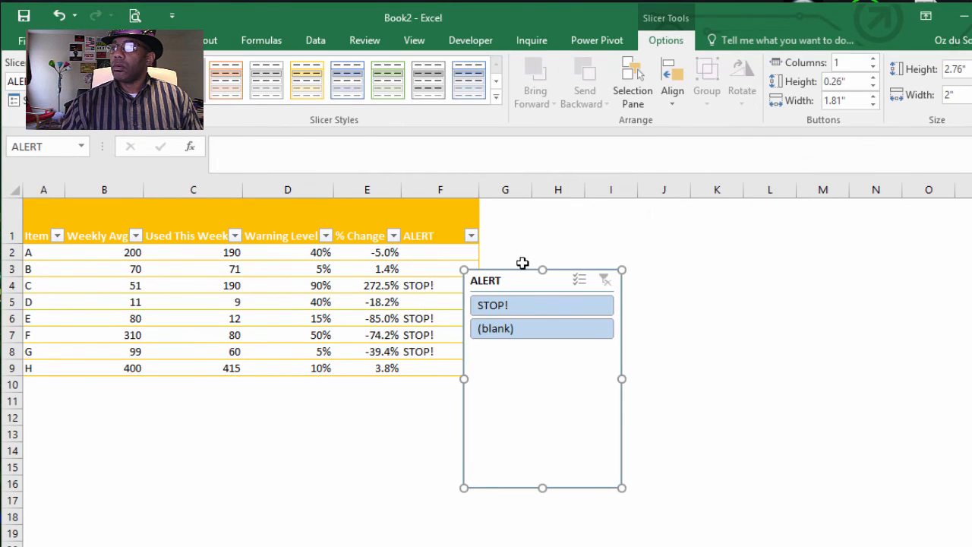
# Move the ALERT slicer off the table onto columns I to K and use it to filter for STOP!
pyautogui.moveTo(524, 273); pyautogui.dragTo(653, 231)
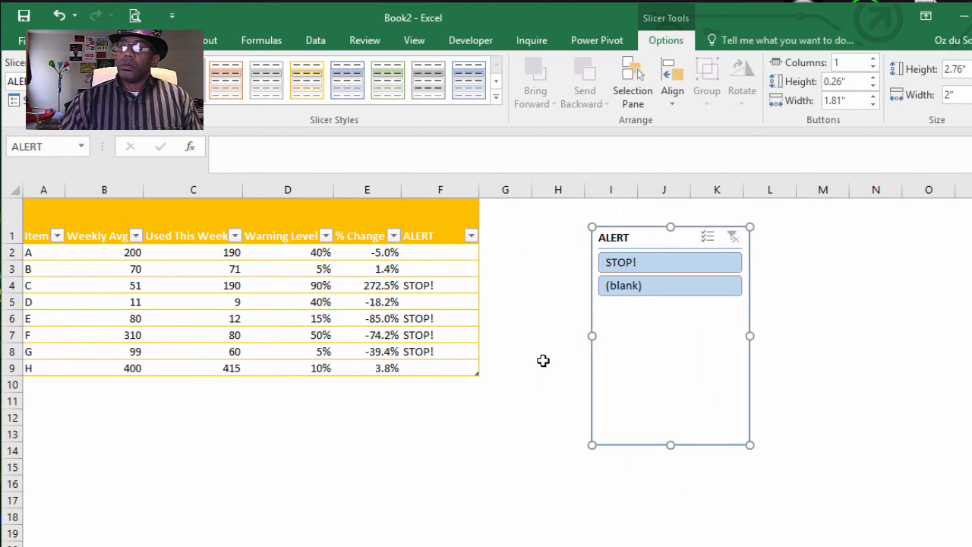
pyautogui.click(665, 266)
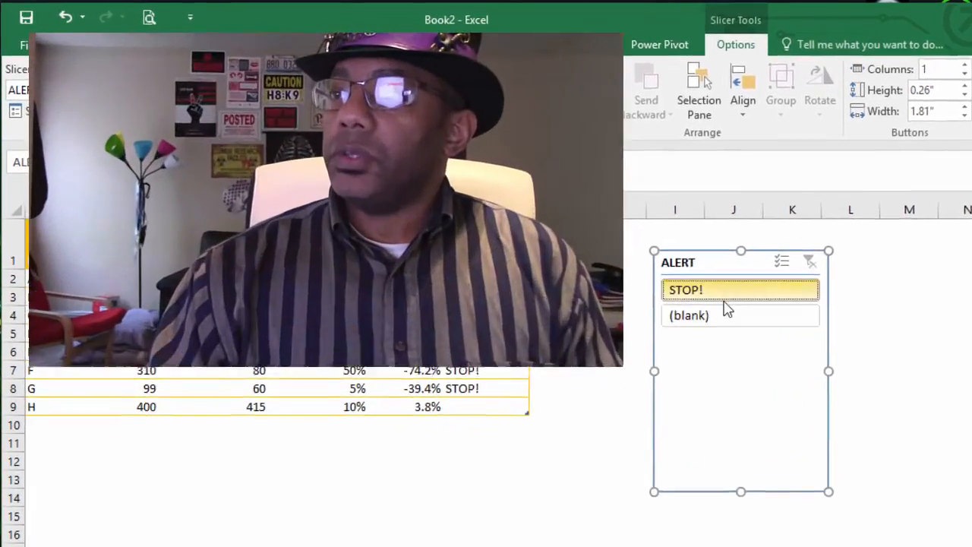